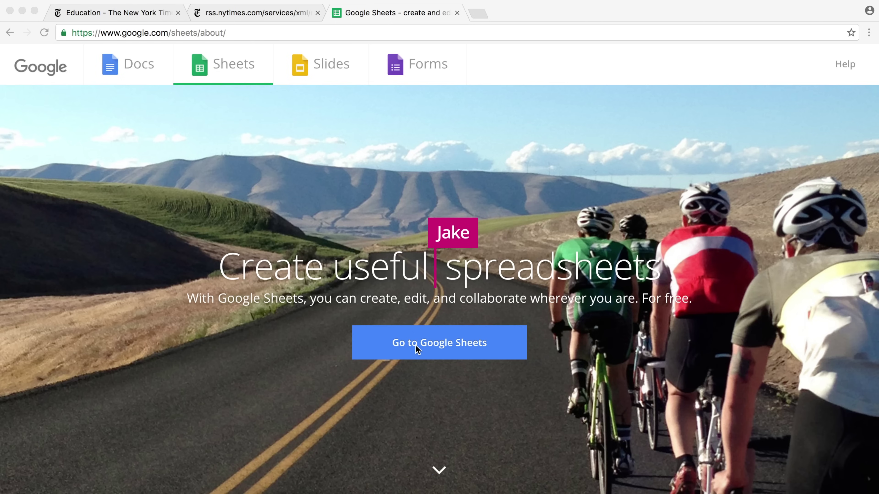
Create a blank spreadsheet in Google Sheets and name it SPLIT Function.
click(416, 345)
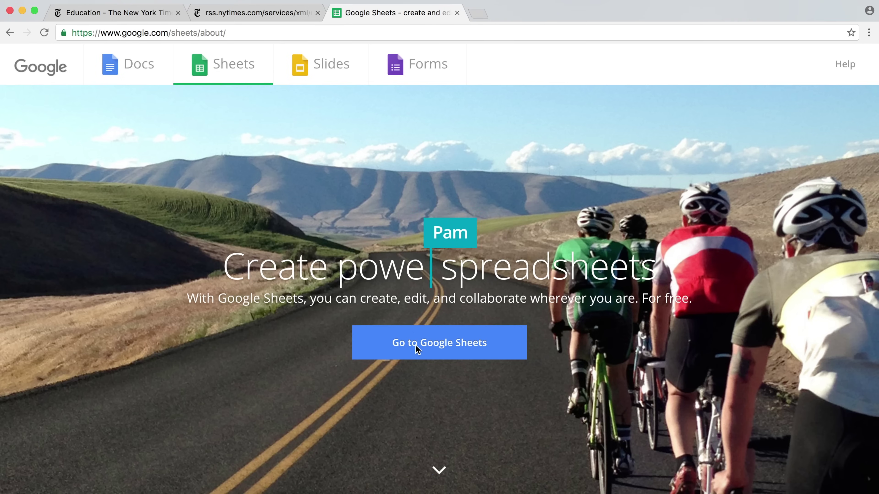
click(426, 346)
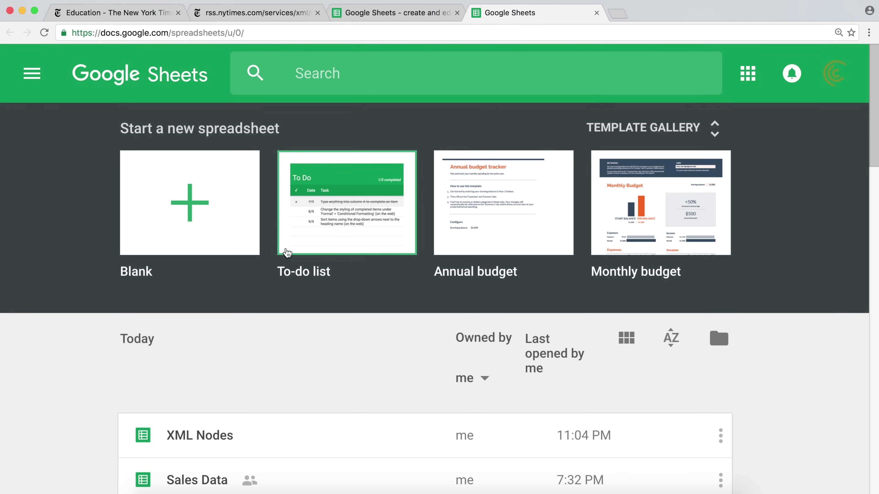
click(190, 208)
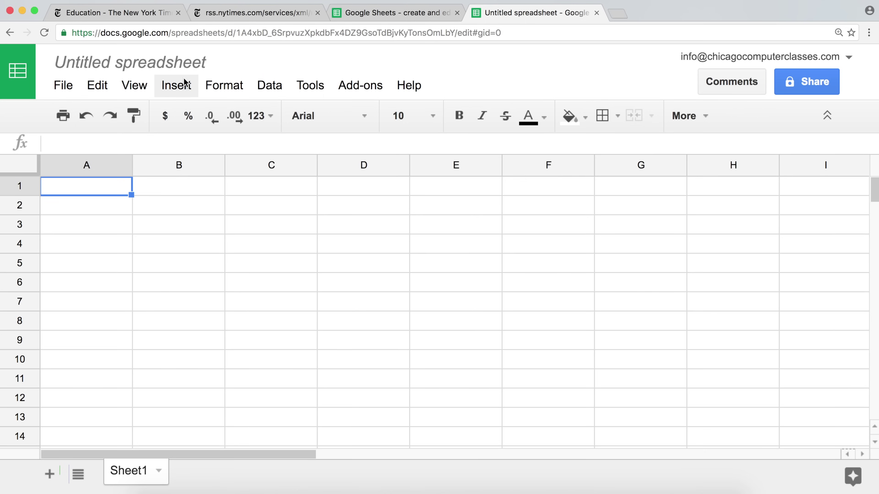
click(181, 61)
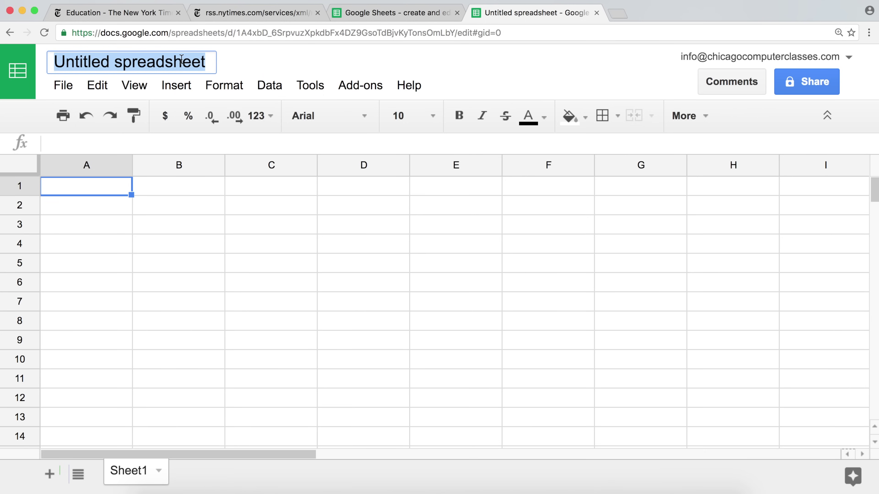
text(SPLIT Function)
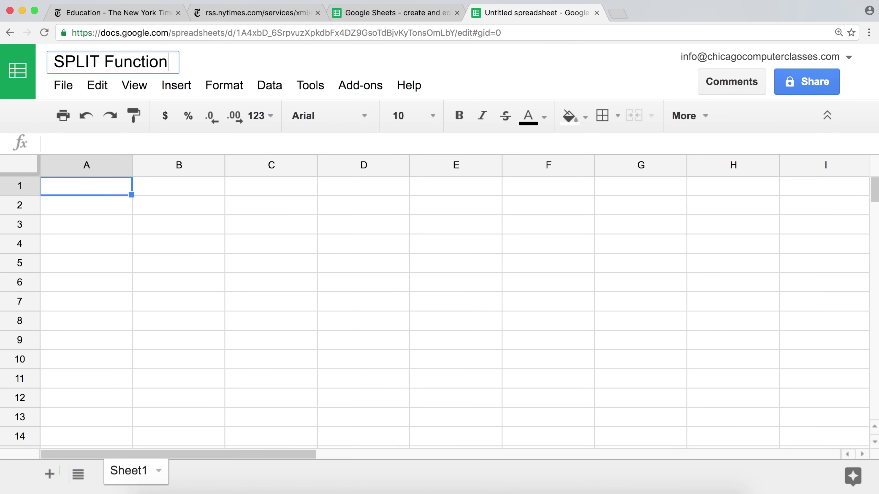
key(Return)
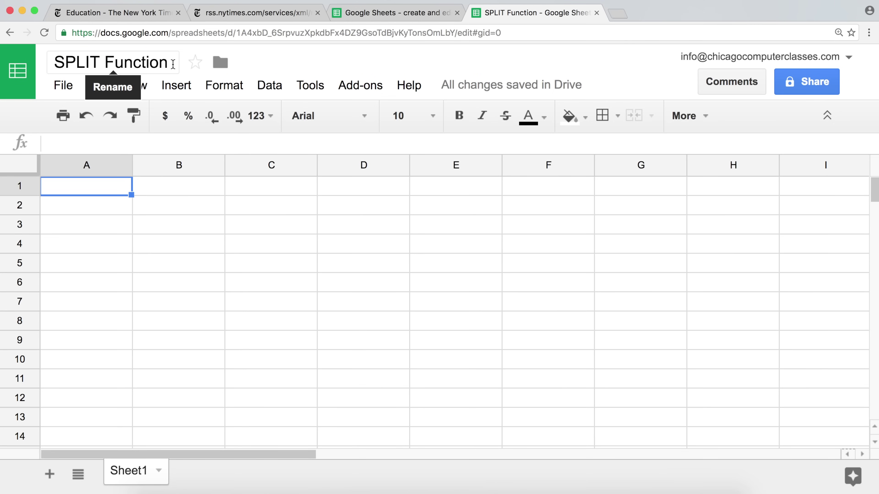
Close the two old New York Times tabs and open nytimes.com in a new tab.
click(318, 13)
click(179, 13)
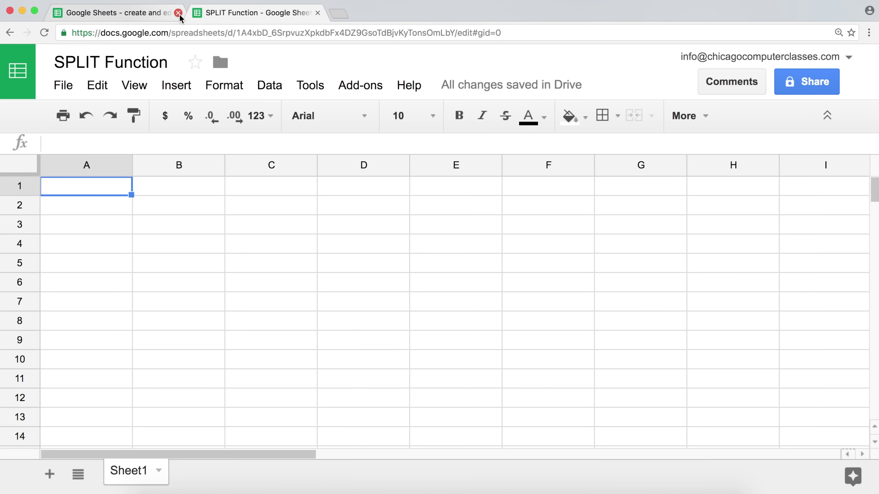
click(339, 15)
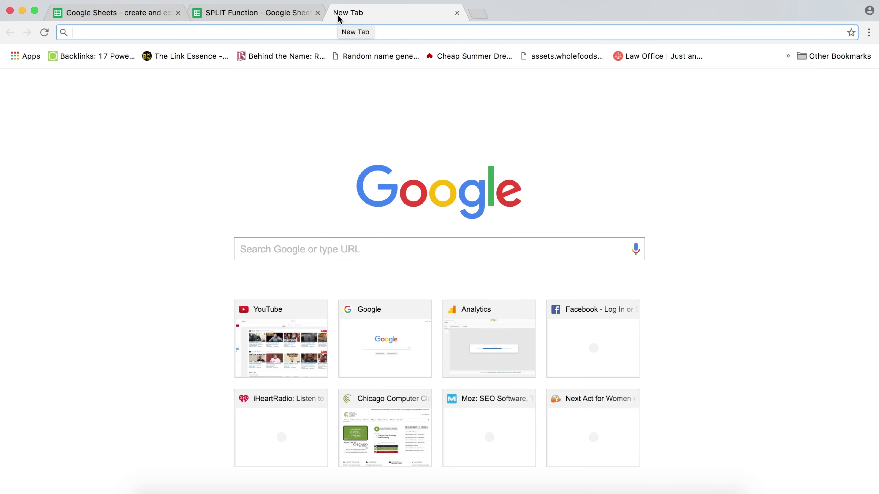
text(ny)
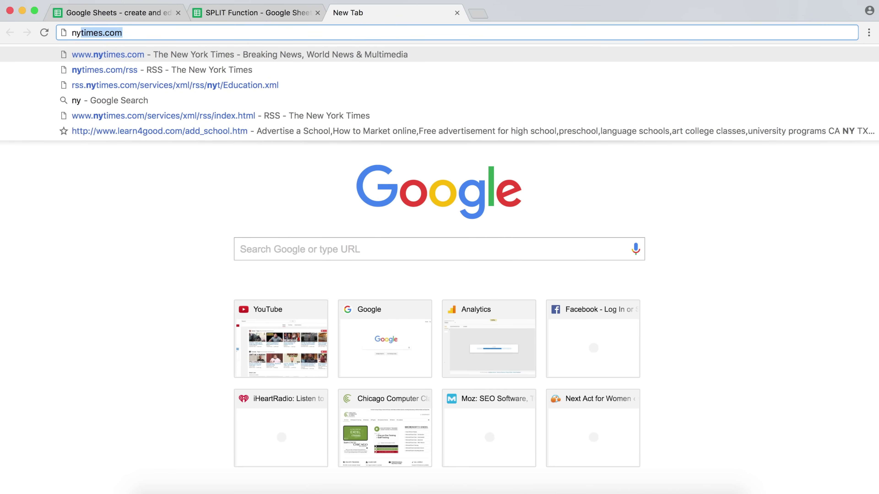
text(times.com)
key(Return)
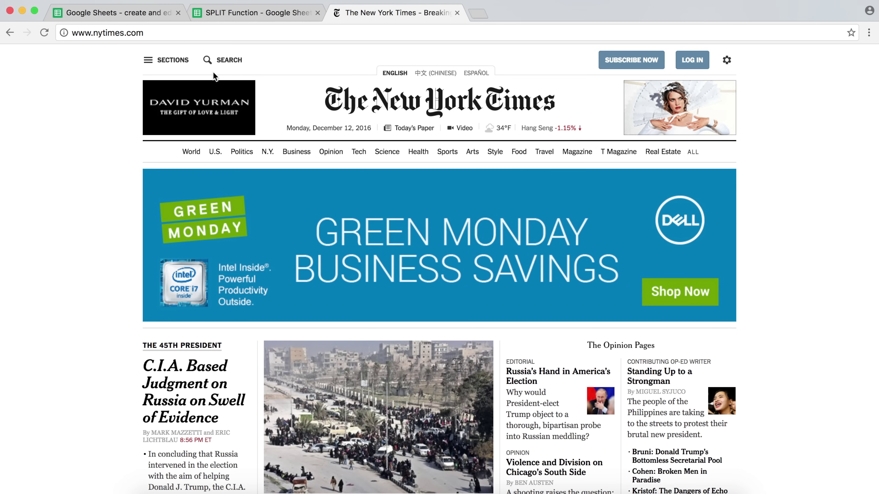
Open the Education section under U.S. on the New York Times site and look over its articles.
click(157, 61)
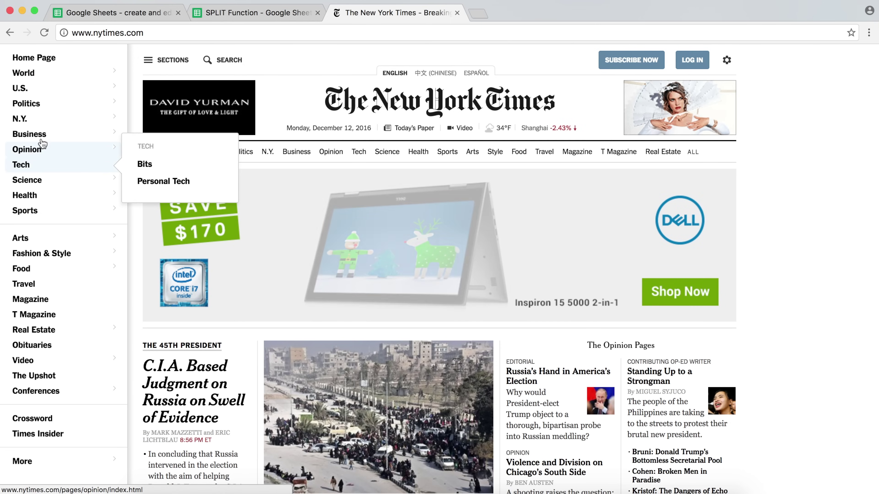
mouse_move(40, 90)
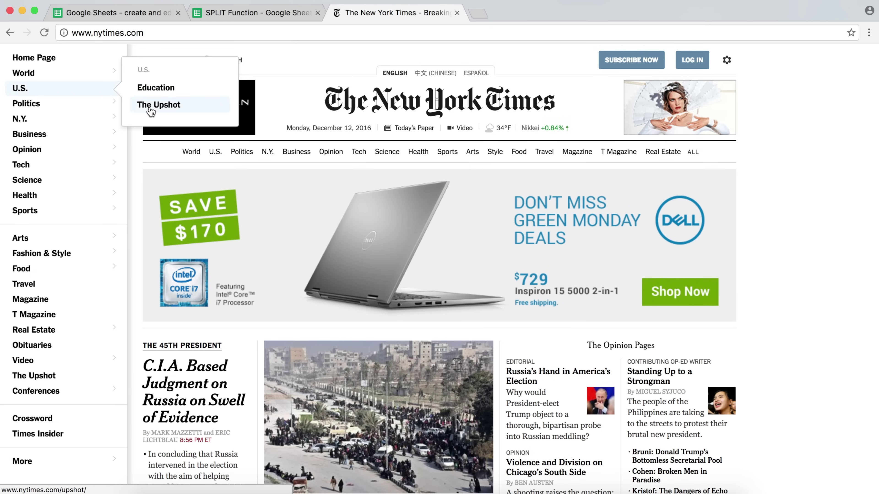
click(155, 86)
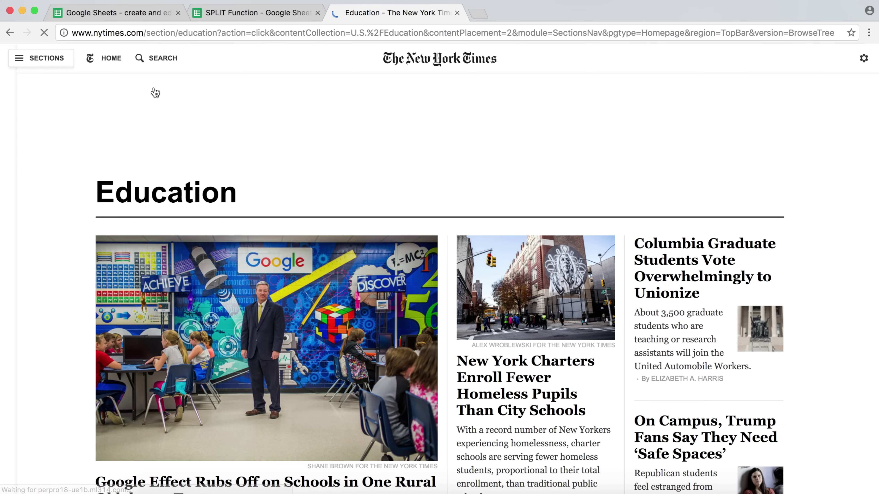
scroll(173, 99, down, 2)
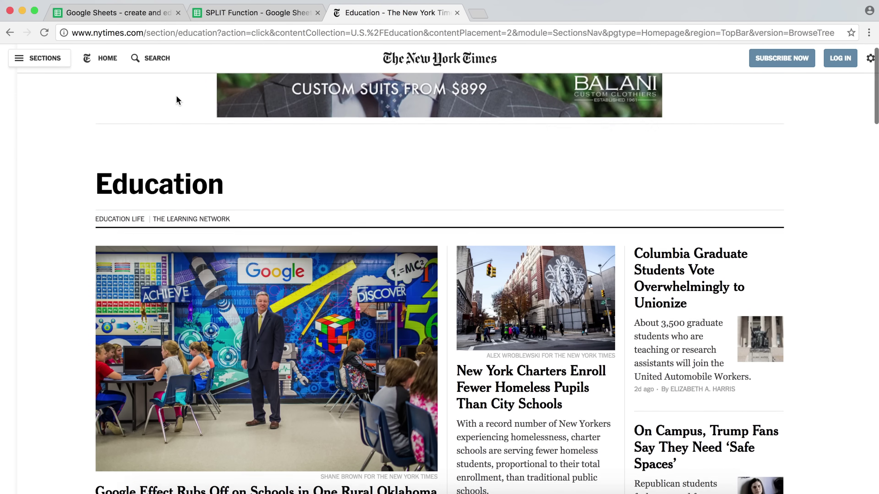
scroll(177, 99, down, 10)
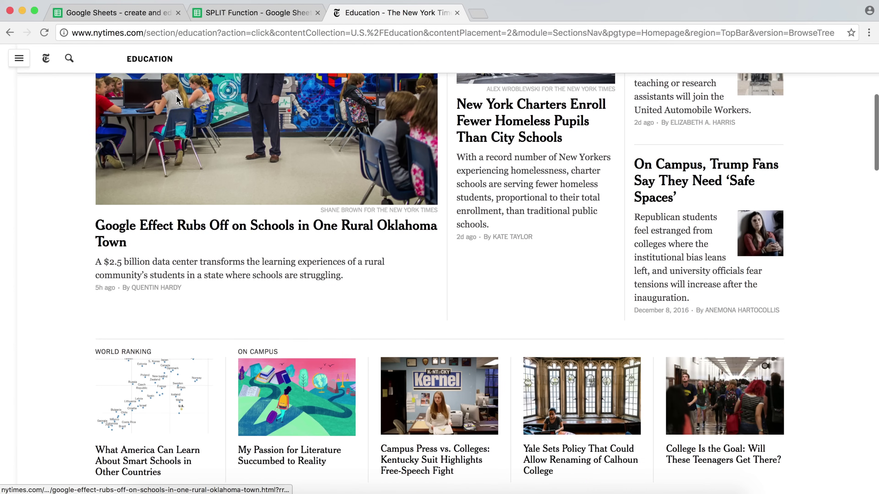
scroll(176, 96, up, 10)
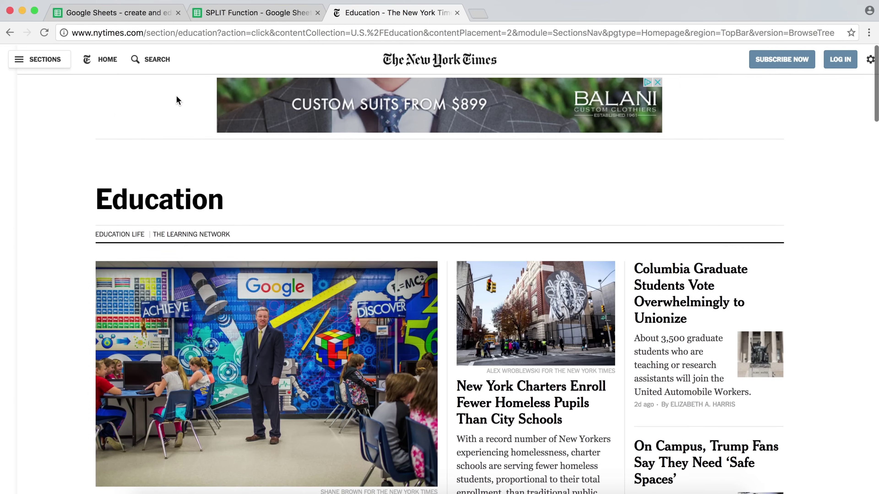
scroll(178, 100, down, 2)
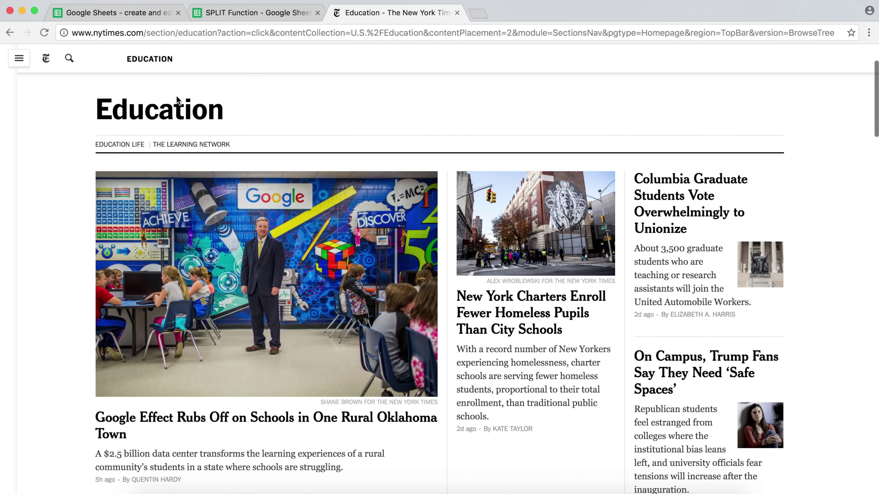
scroll(177, 101, down, 1)
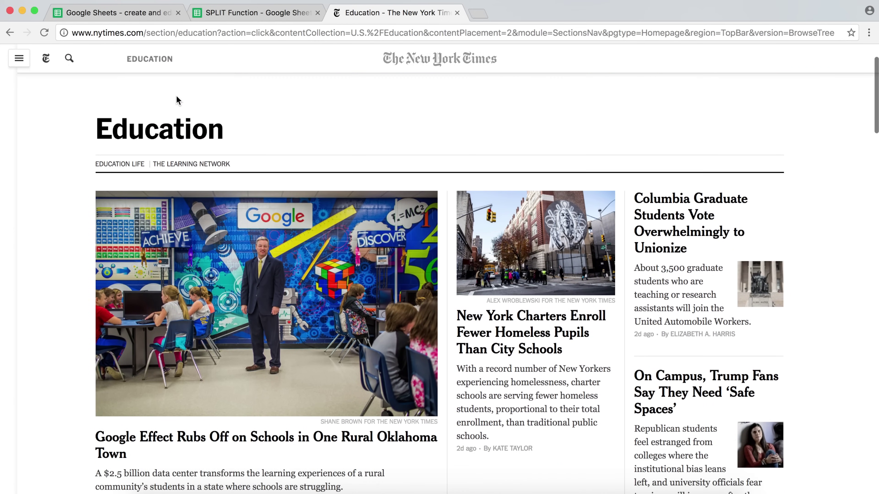
Open the New York Times RSS feed list at nytimes.com/rss in a new tab.
click(478, 13)
text(ny)
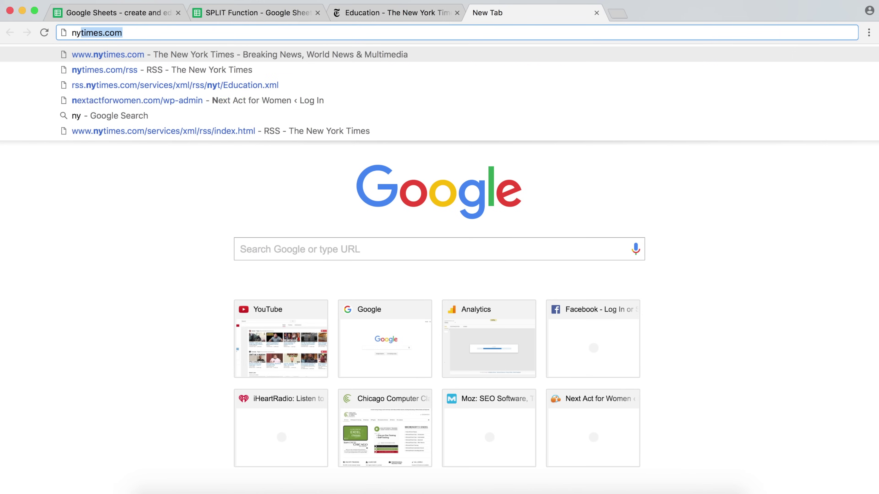
key(Right)
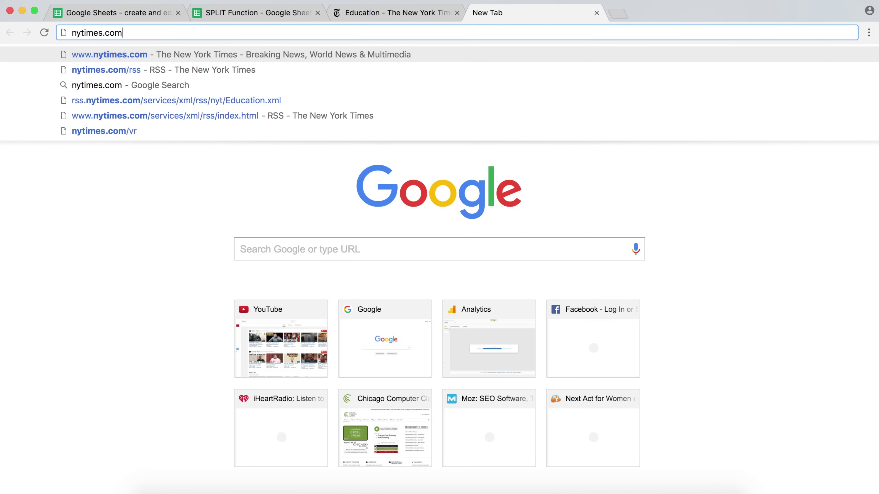
text(/raa)
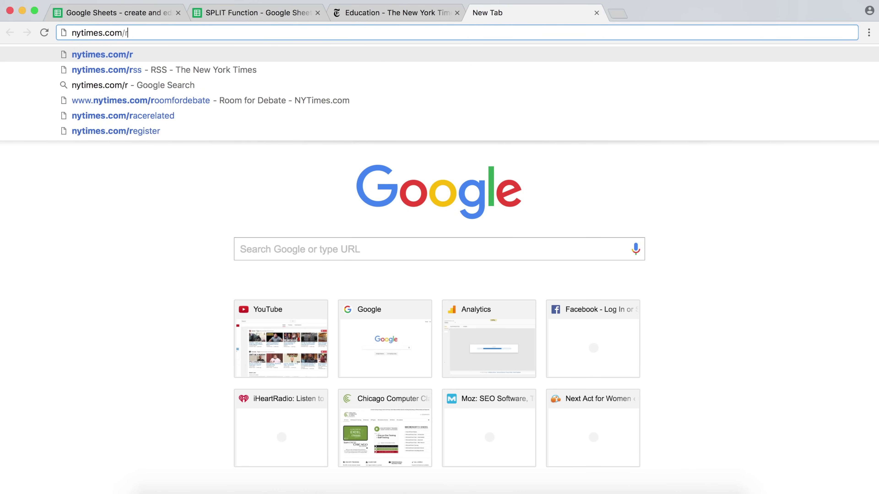
key(BackSpace)
key(BackSpace)
text(ss)
key(Return)
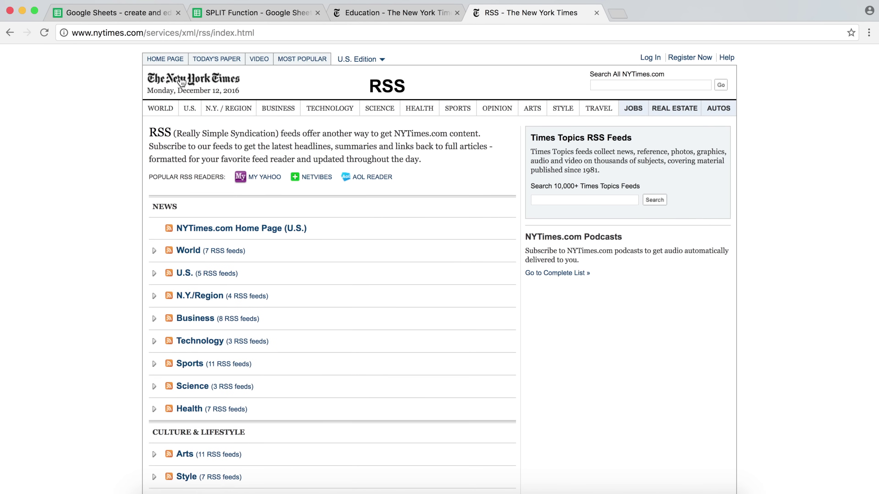
Open the Education feed from the U.S. group of the RSS list and copy its web address.
click(370, 7)
click(19, 62)
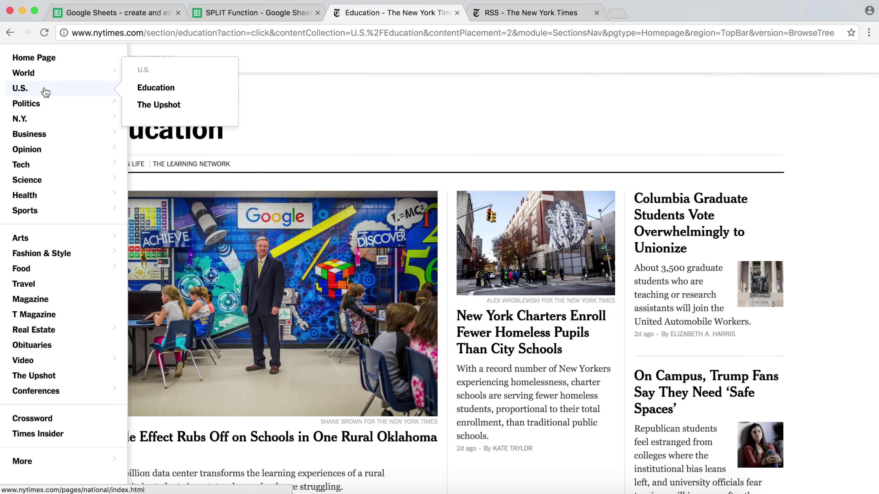
click(510, 14)
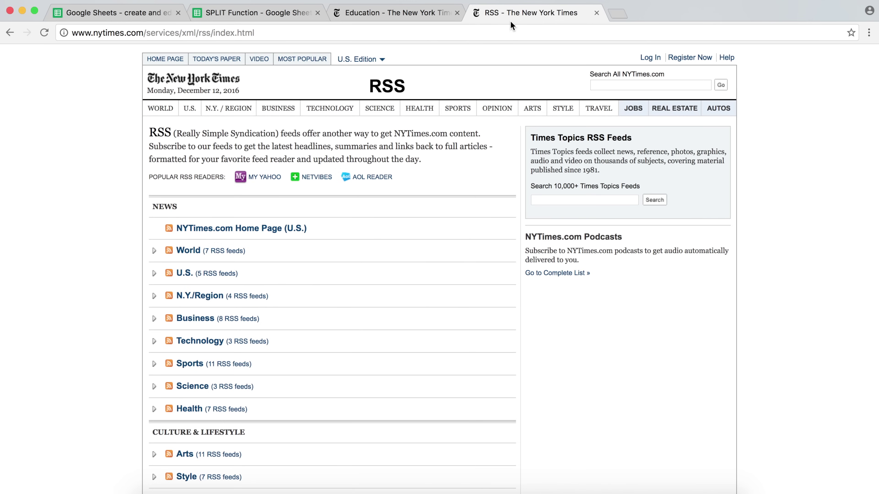
click(154, 274)
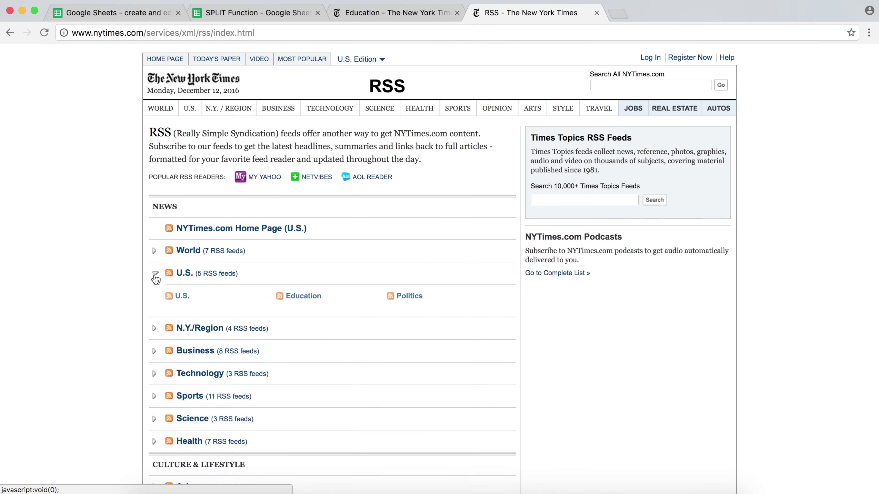
click(304, 297)
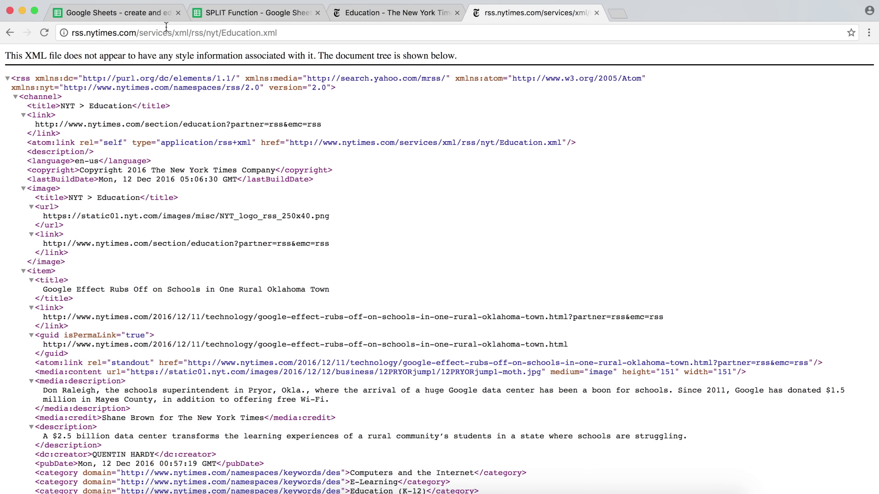
click(192, 34)
key(super+c)
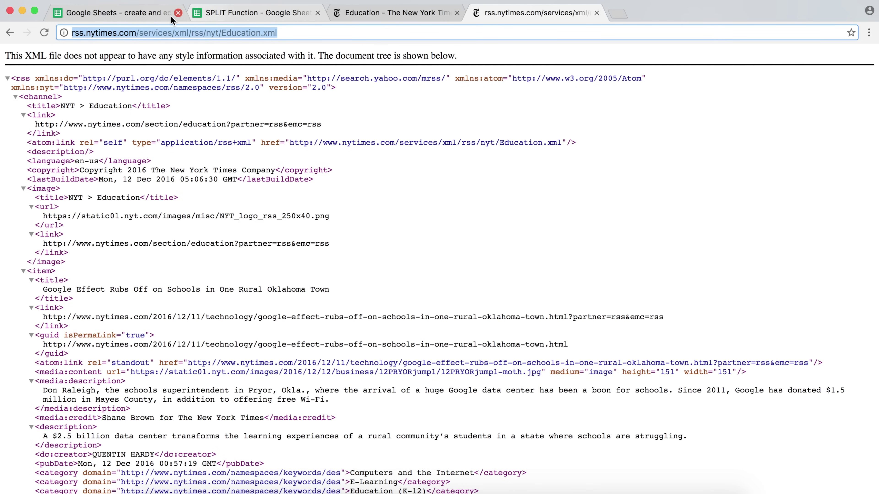
In cell A1 of the SPLIT Function spreadsheet, start an IMPORTFEED formula with the copied Education.xml feed address as its quoted URL and open the query argument.
click(219, 16)
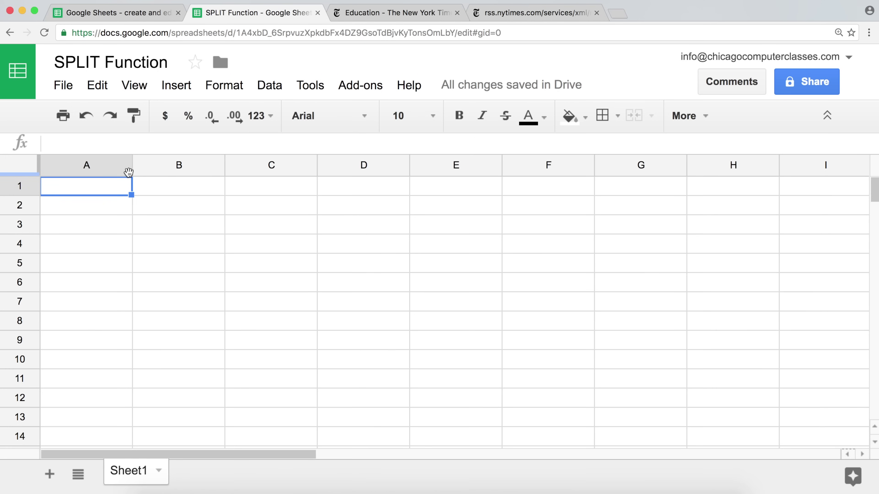
text(=import)
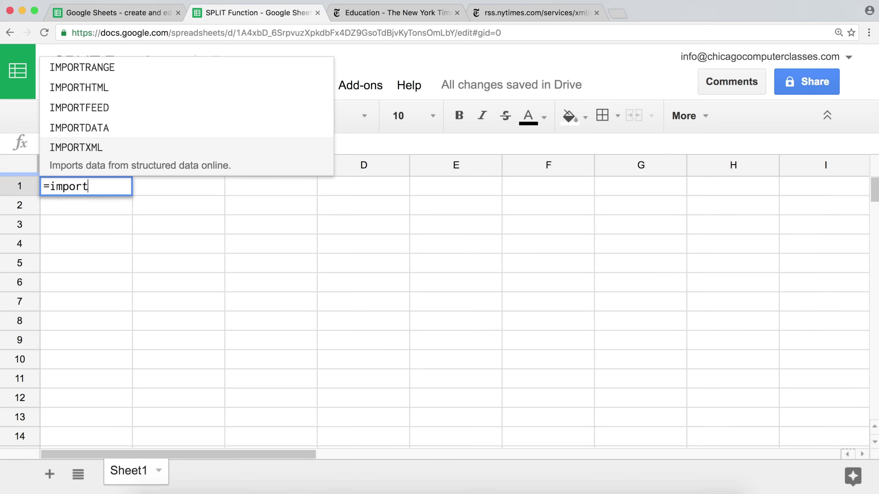
key(Up)
key(Up)
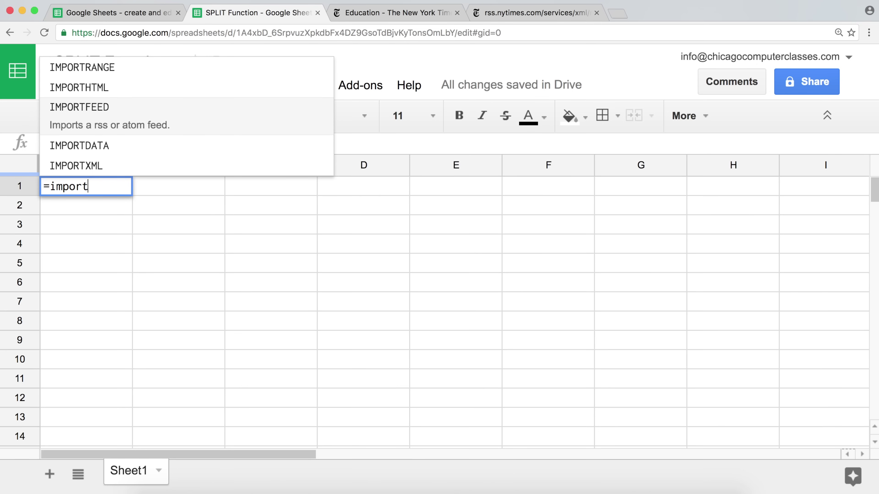
key(Tab)
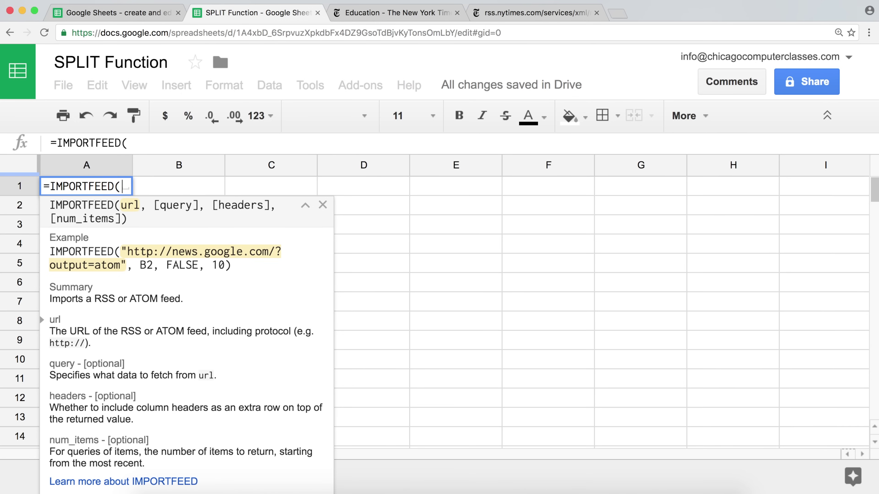
text(")
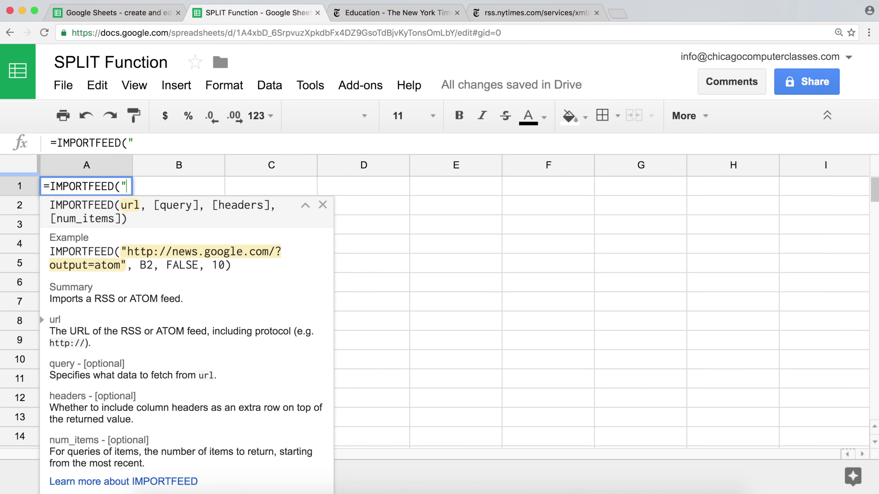
key(super+v)
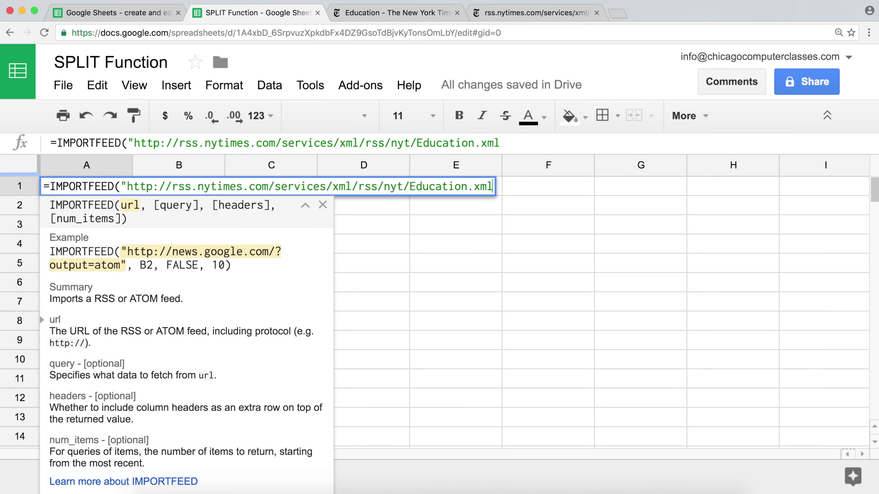
text(",)
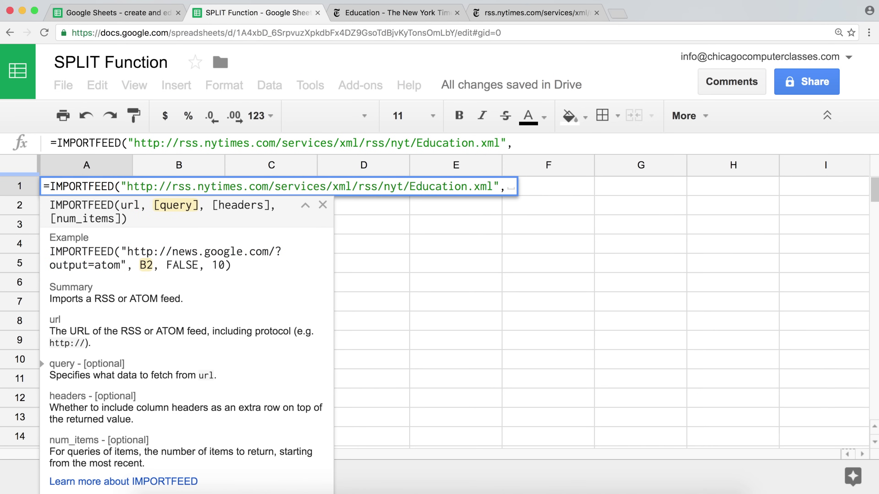
text(")
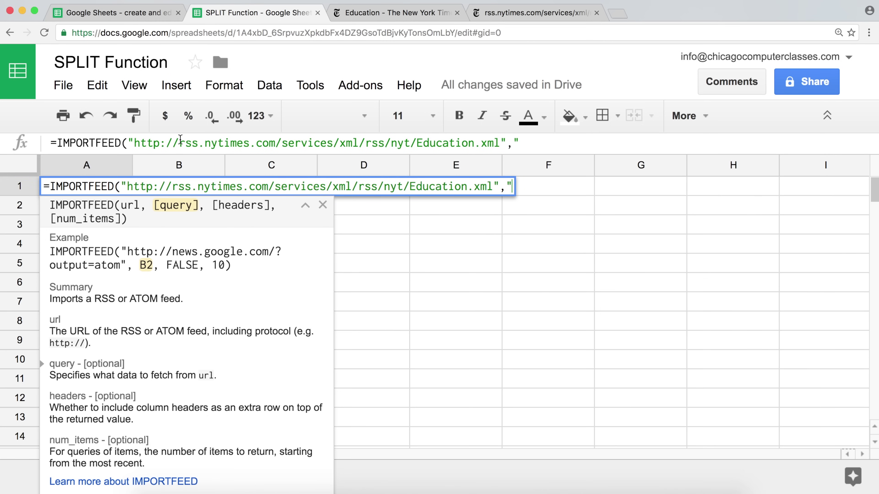
Compare the Education page with the feed's XML and examine how the item and title tags hold each article headline.
click(502, 14)
click(429, 14)
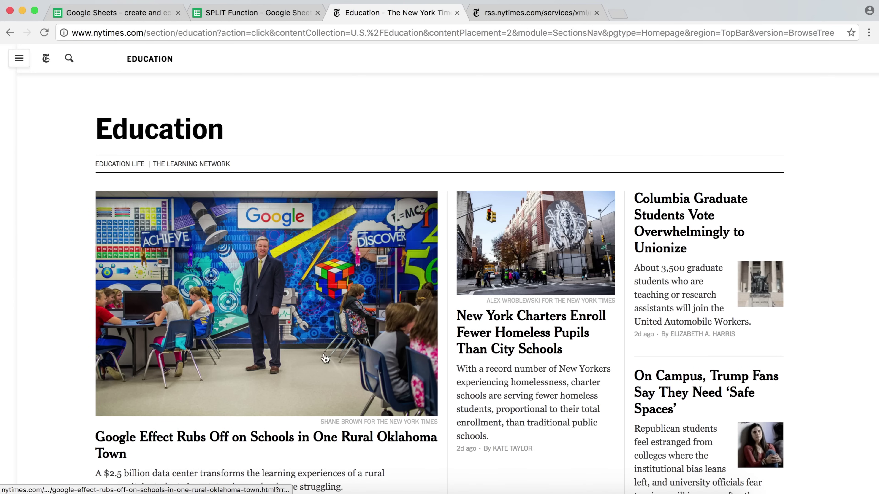
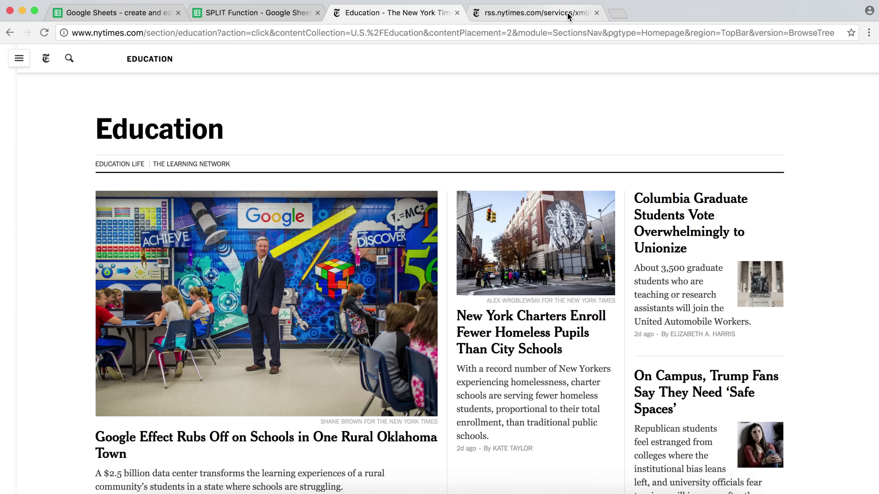
click(568, 16)
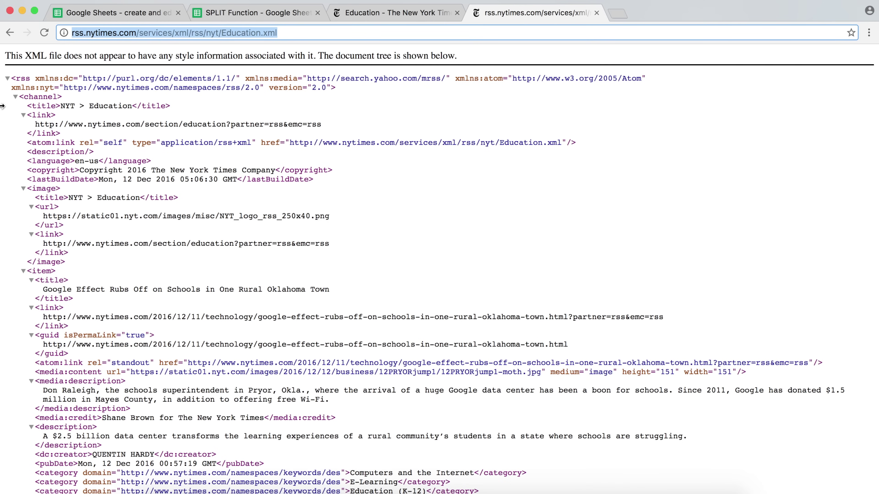
click(31, 271)
double_click(31, 270)
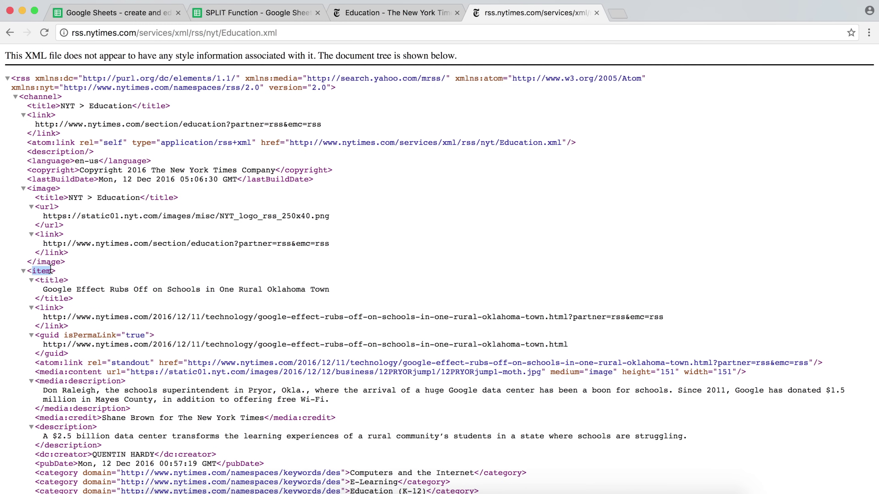
double_click(51, 280)
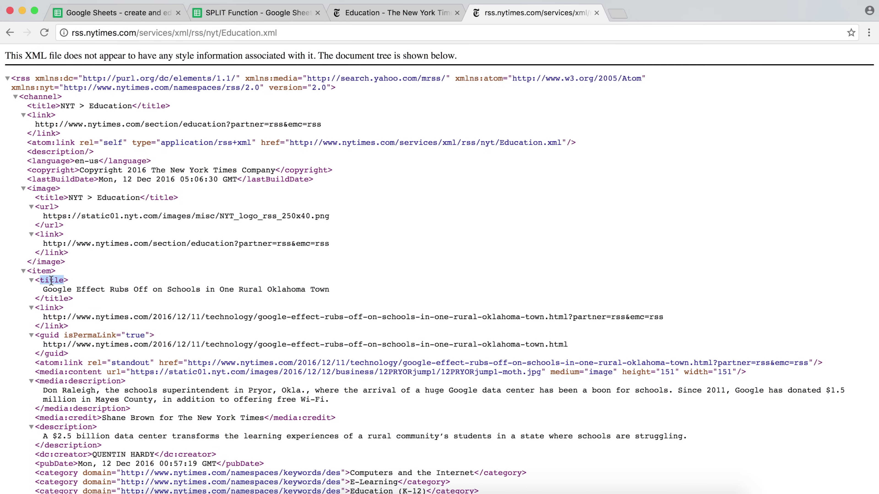
double_click(183, 290)
click(182, 288)
scroll(183, 288, down, 10)
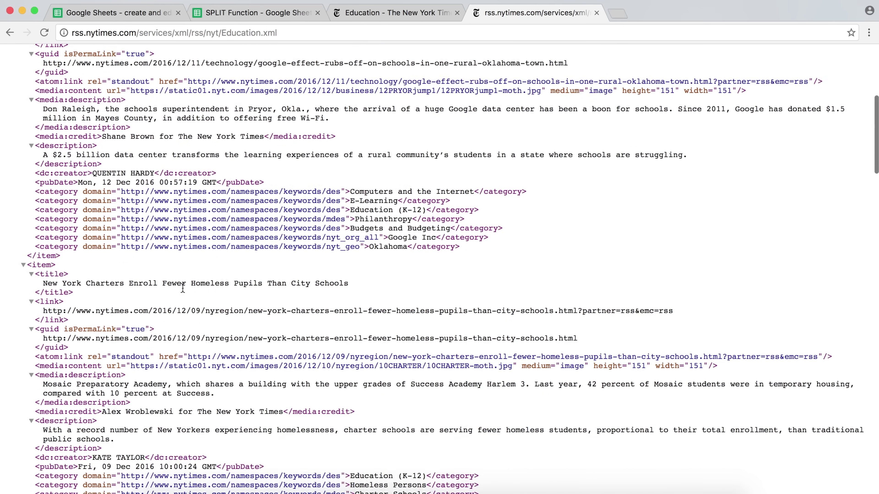
scroll(183, 288, down, 3)
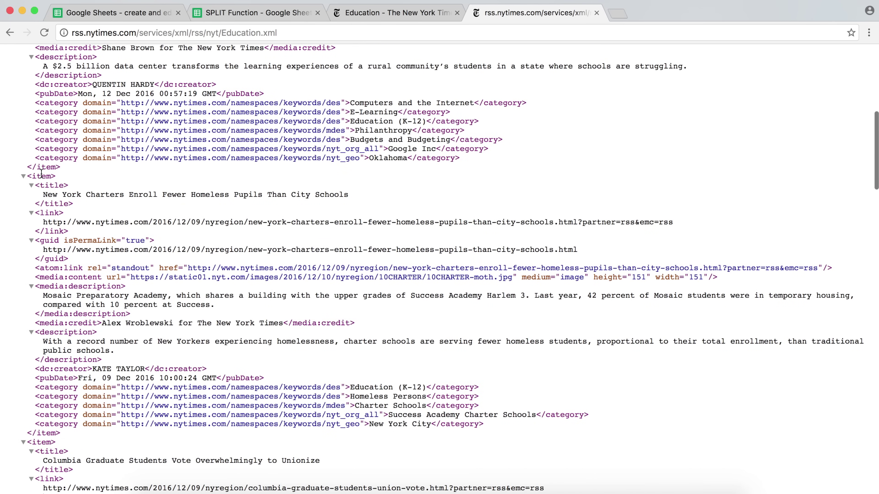
double_click(46, 176)
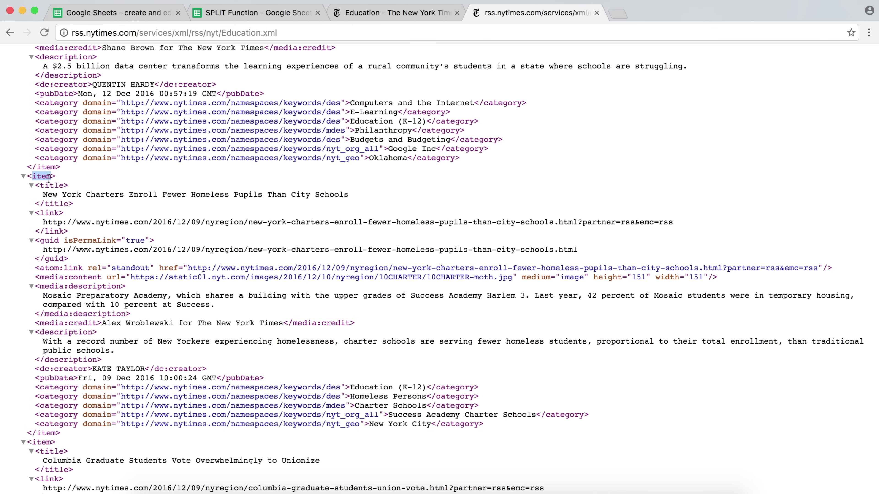
double_click(56, 186)
Back in the spreadsheet, set the IMPORTFEED query argument in A1 to "items title".
click(268, 14)
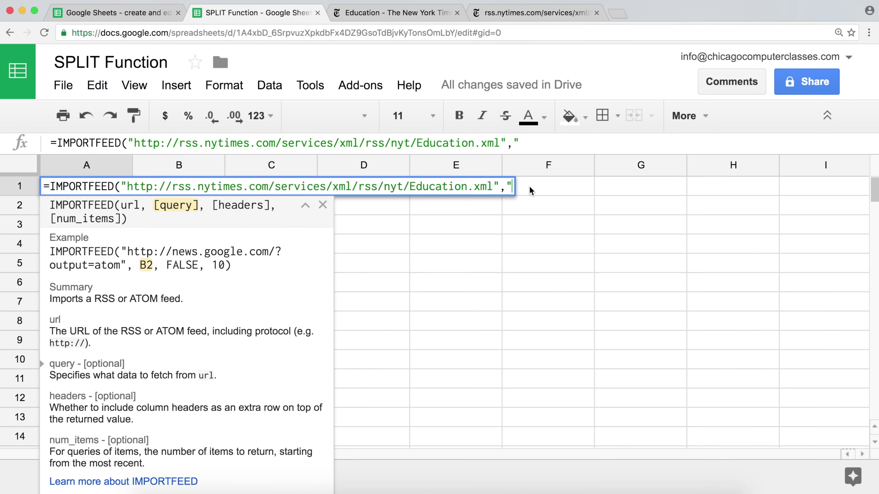
text(items )
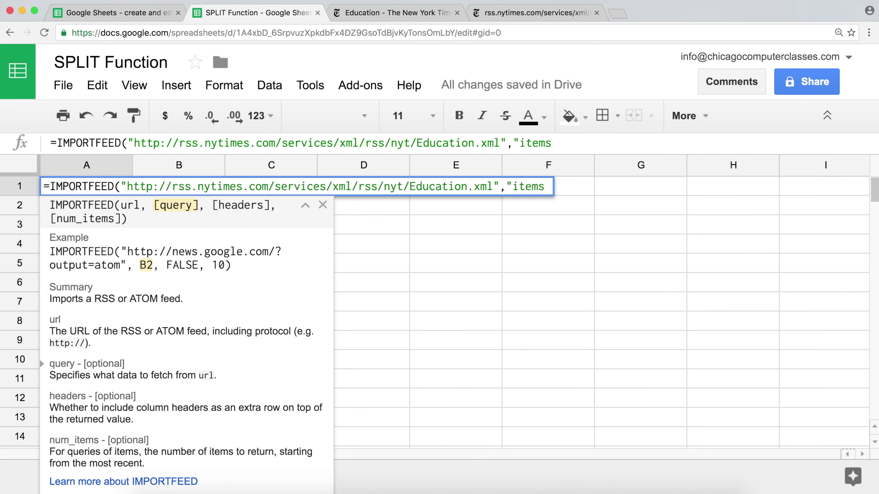
text(title)
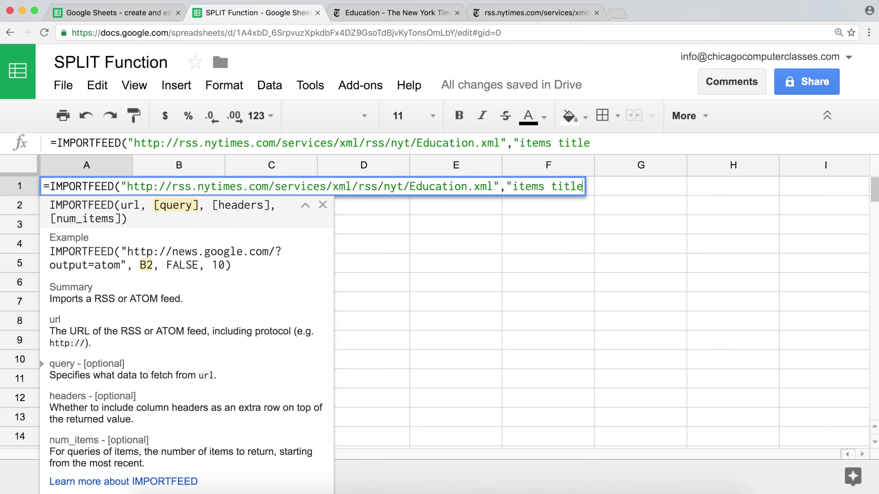
text(")
text(,)
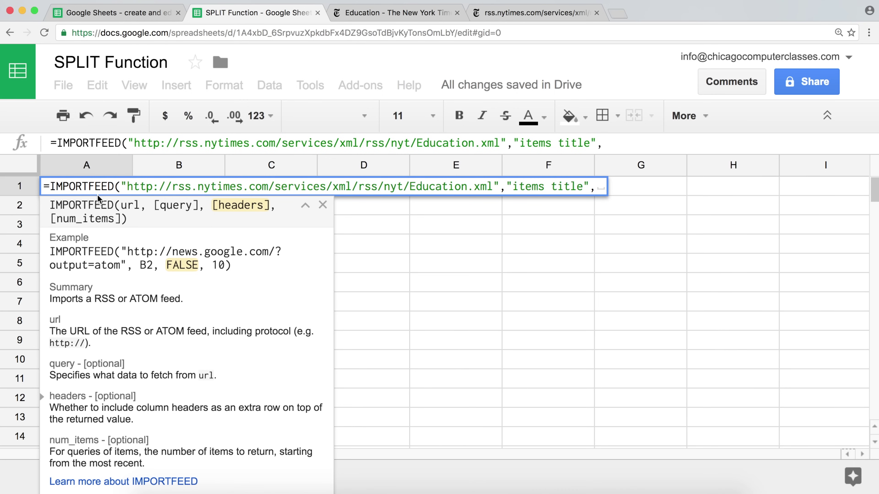
Complete the IMPORTFEED formula with the headers argument set to TRUE and fit column A's width to its contents.
text(T)
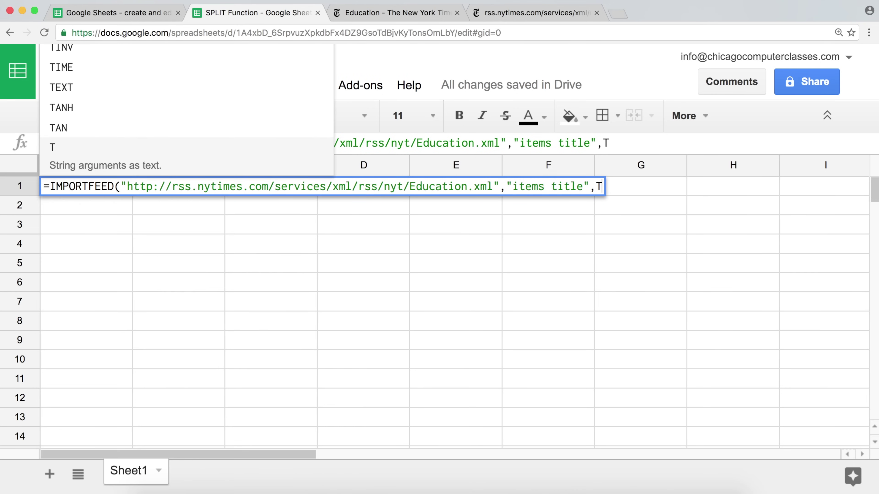
text(RUE)
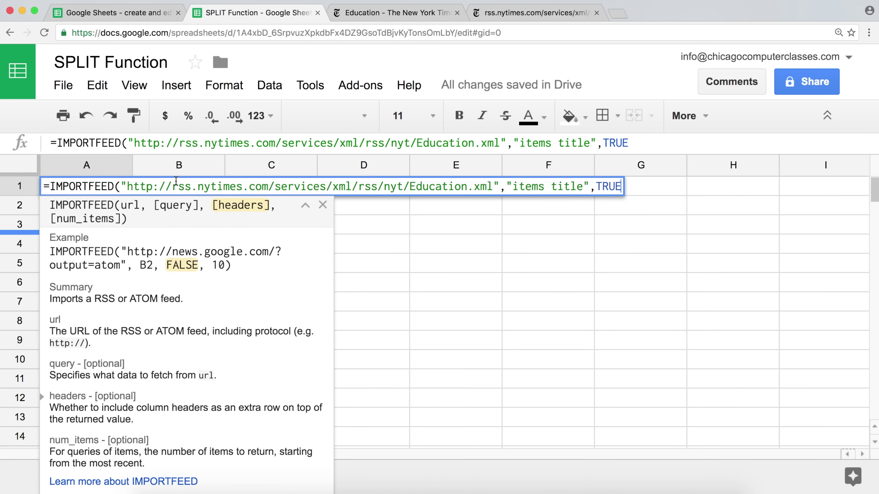
text())
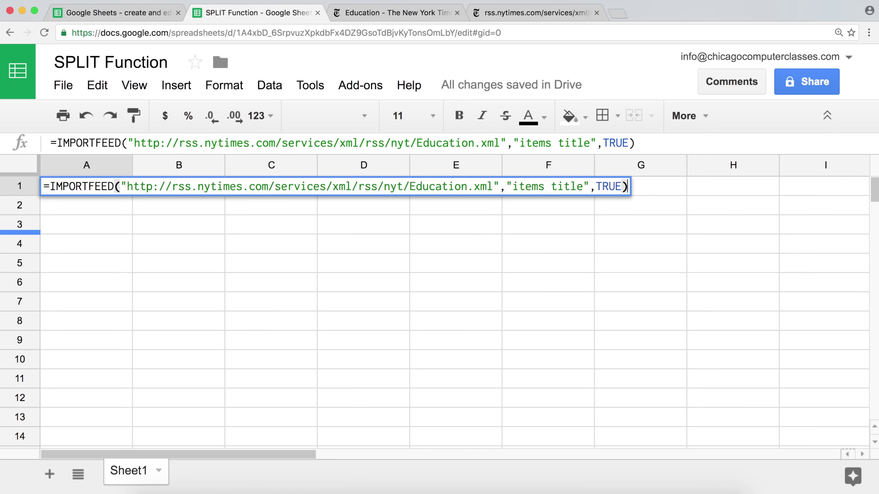
key(Return)
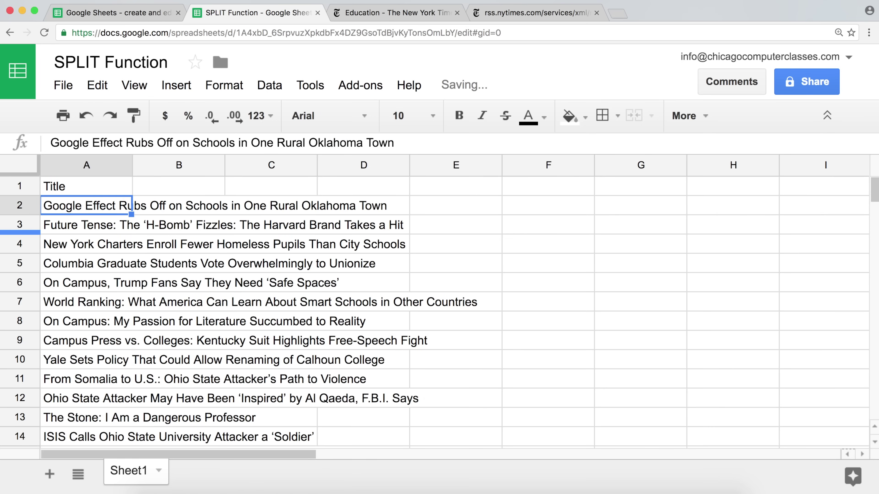
double_click(131, 163)
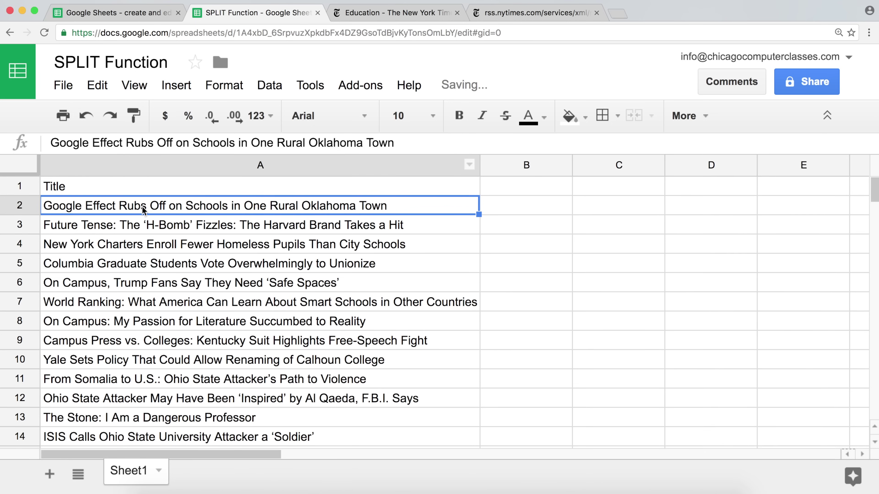
Compare the imported titles in column A with the article headlines on the New York Times Education page.
click(374, 16)
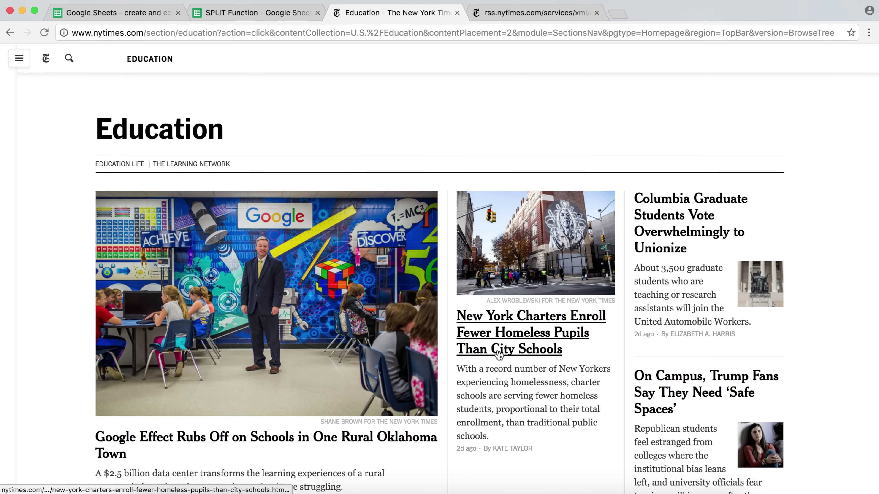
click(272, 14)
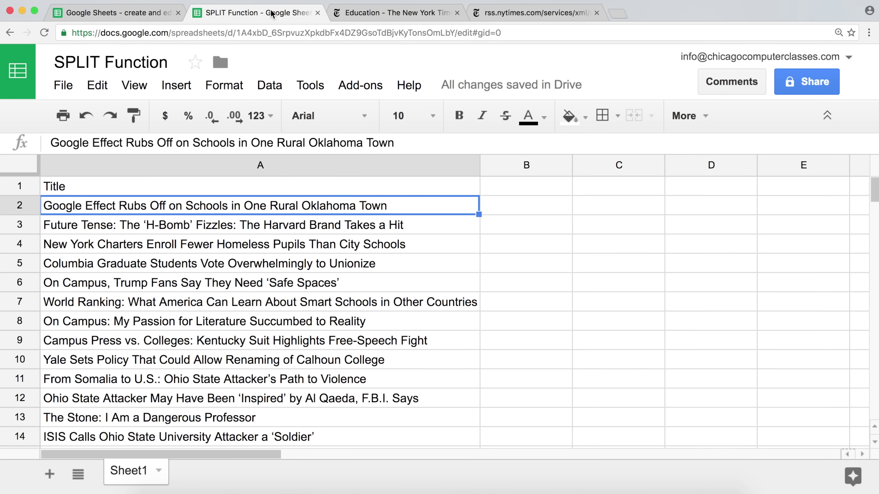
click(181, 225)
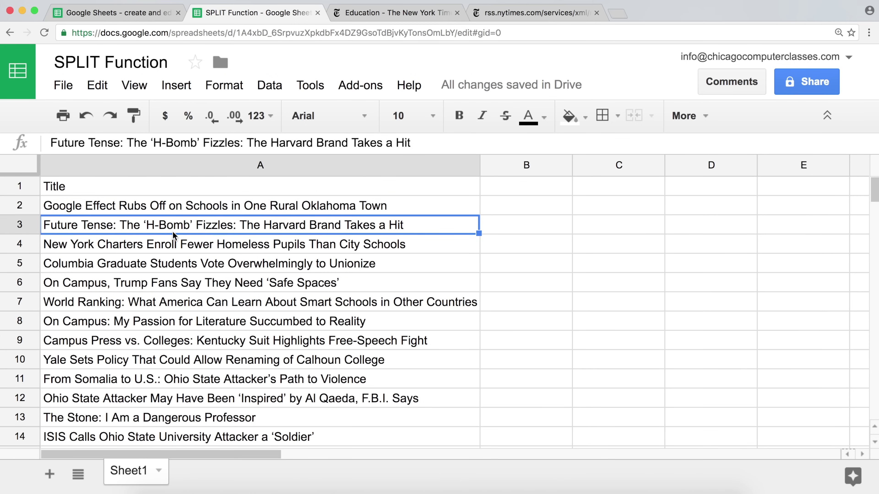
click(403, 16)
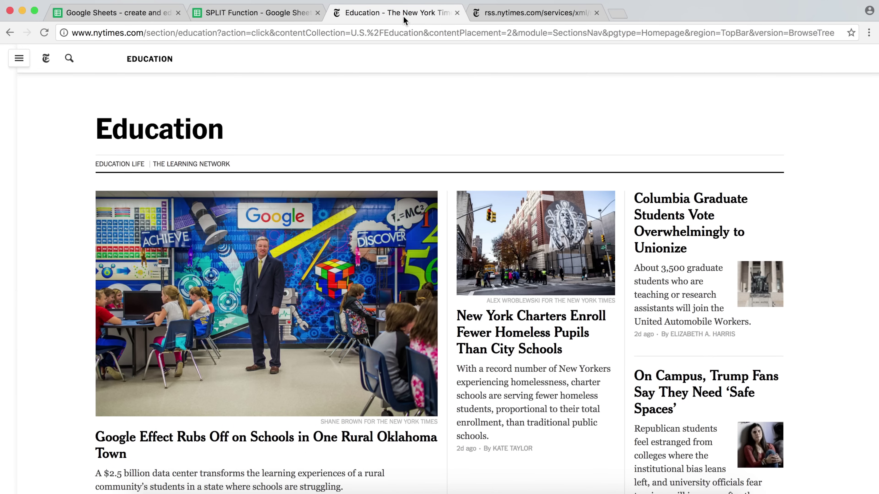
scroll(451, 188, down, 6)
scroll(451, 189, up, 3)
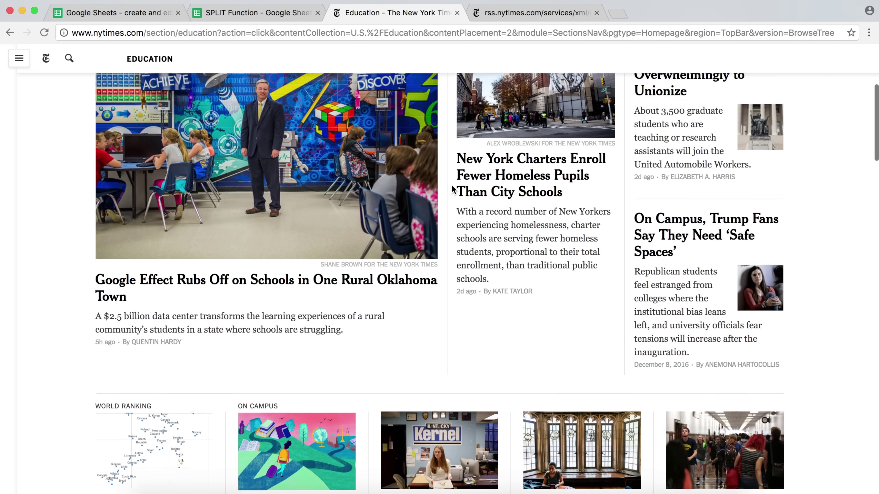
scroll(451, 189, down, 2)
scroll(451, 188, up, 2)
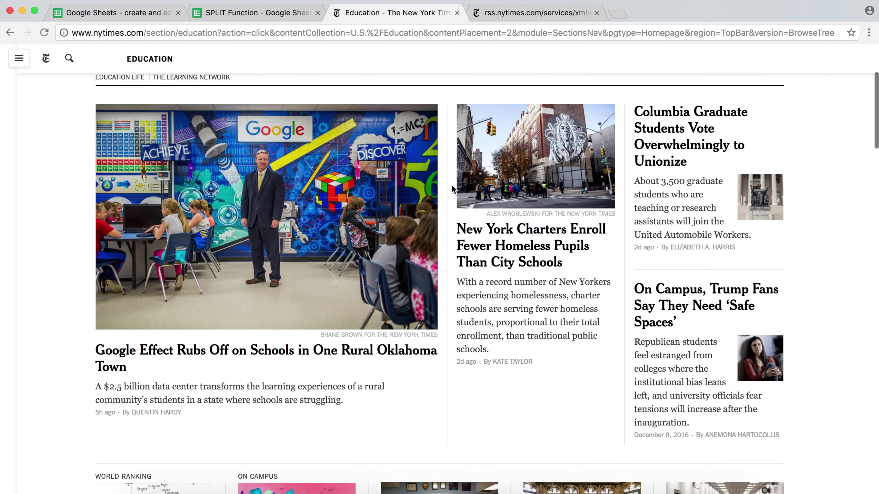
scroll(451, 189, down, 3)
scroll(452, 189, down, 12)
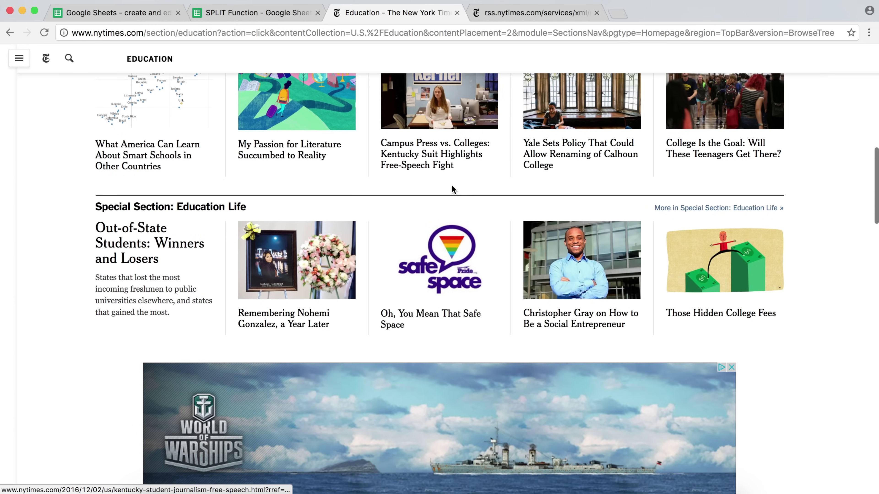
scroll(452, 187, down, 8)
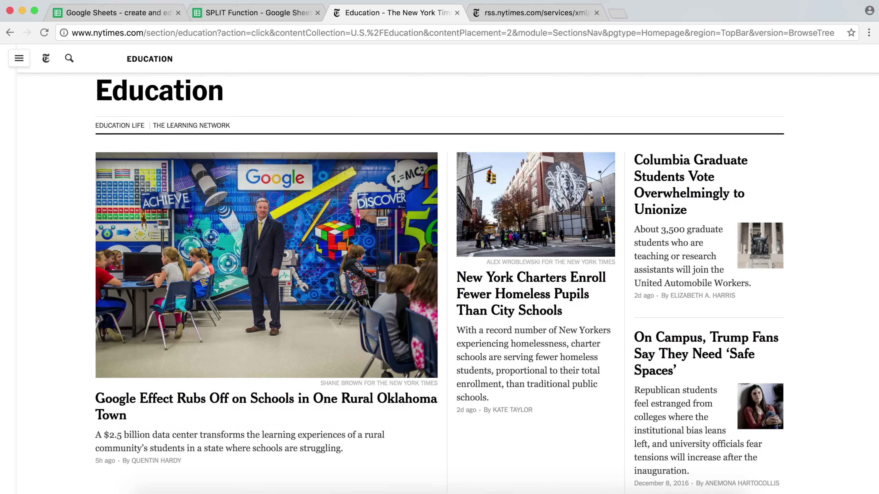
Back in the SPLIT Function spreadsheet, enter =SPLIT(A2," ") in B2 to split the first article title at its spaces.
click(260, 17)
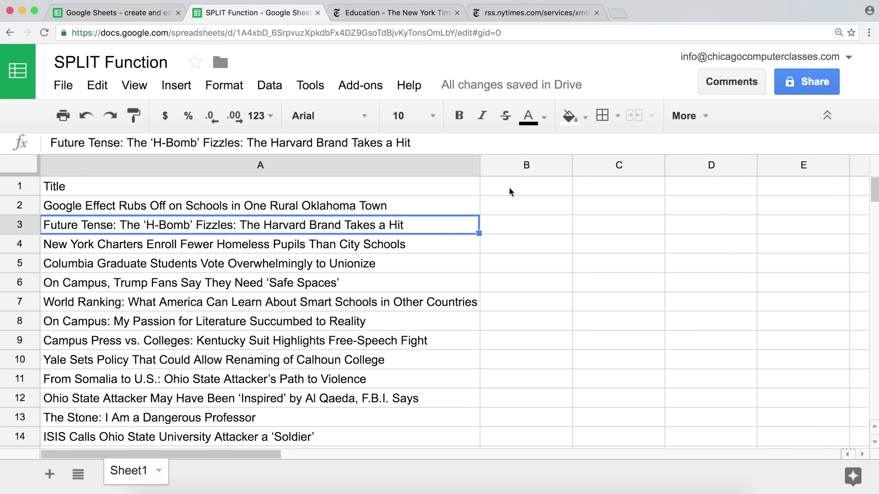
click(522, 210)
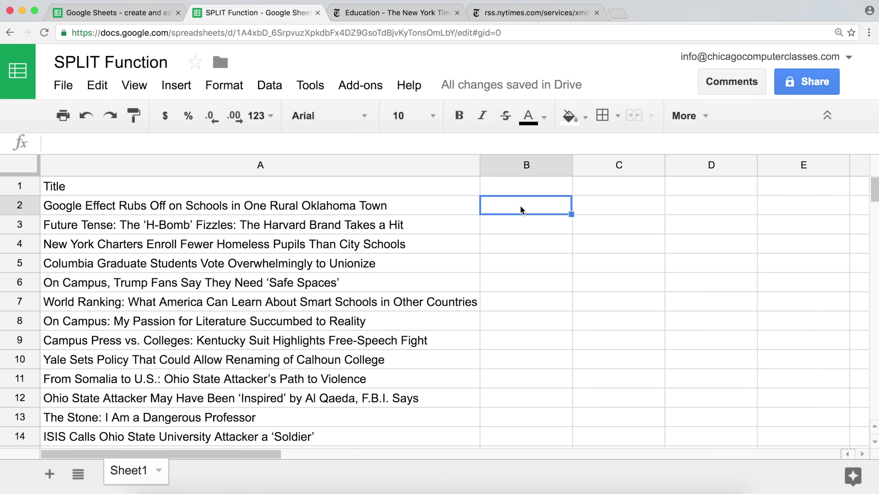
text(=)
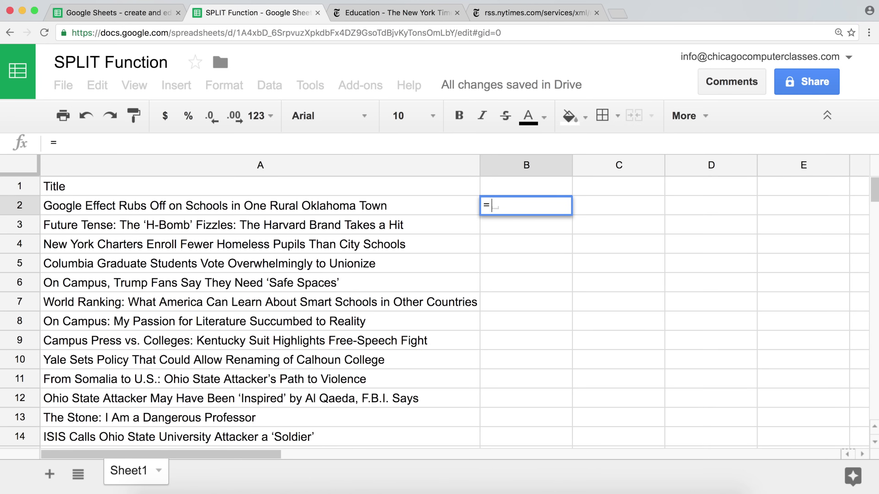
text(spli)
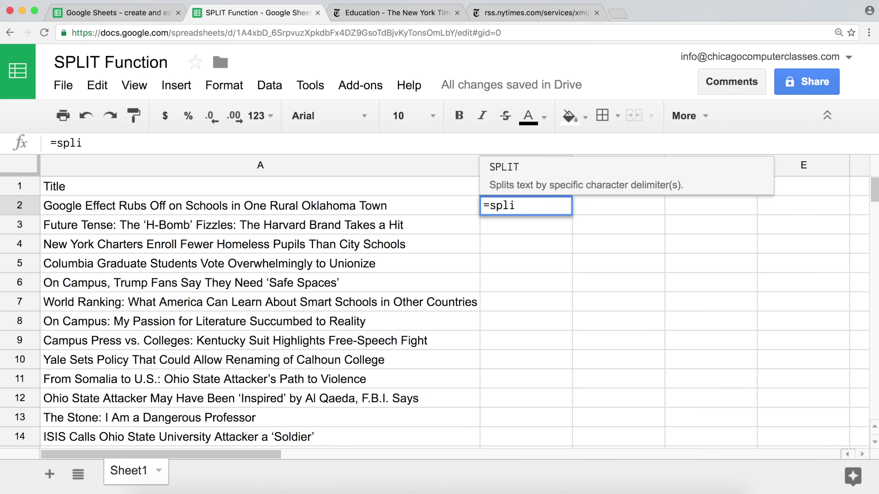
key(Tab)
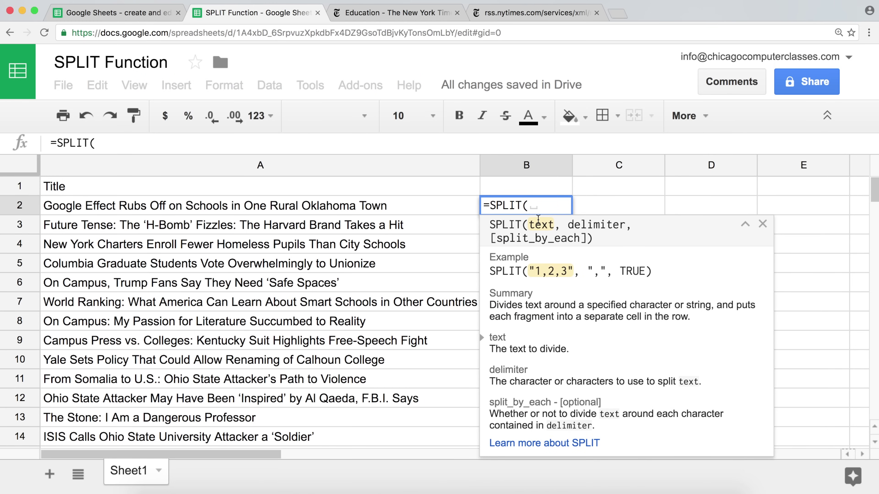
click(395, 203)
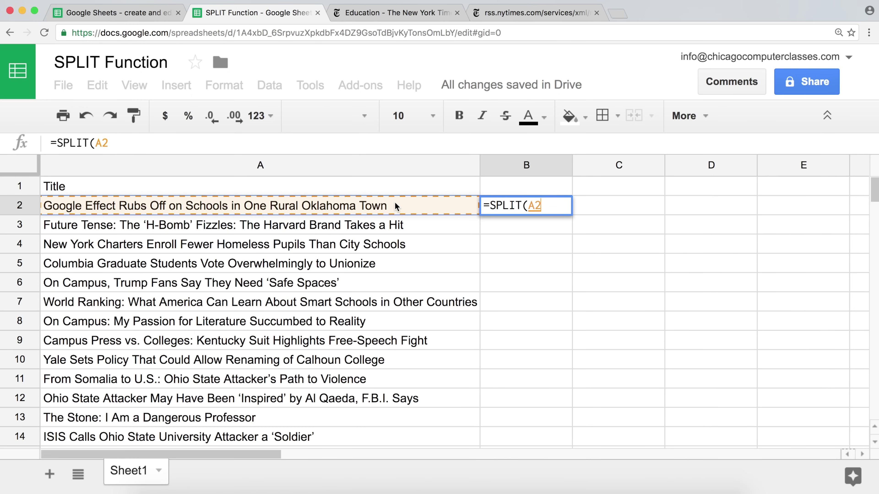
text(,)
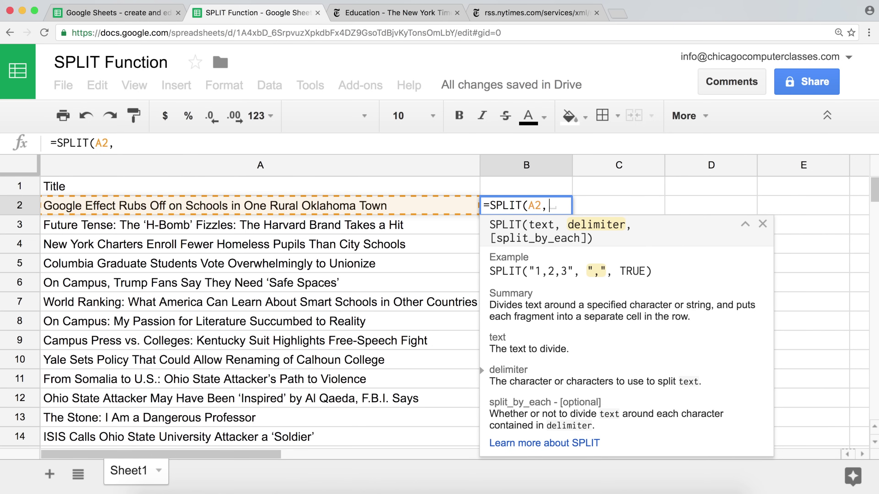
text(" ")
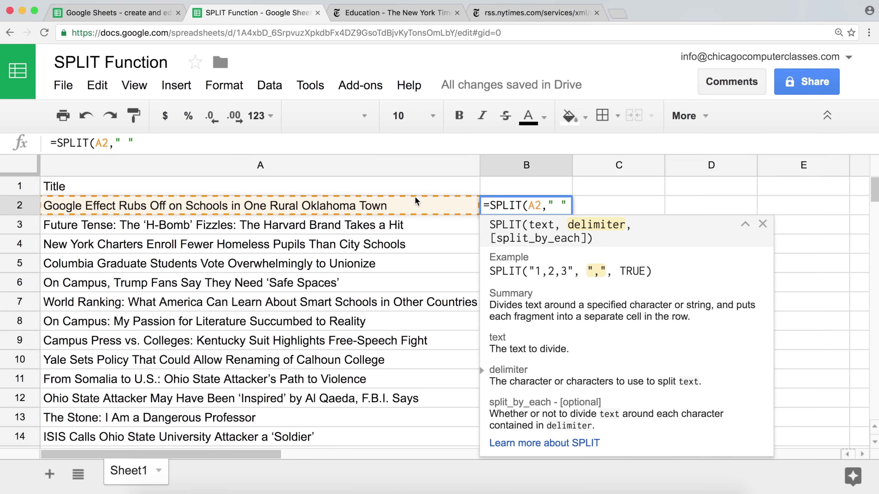
drag(559, 204, 554, 204)
click(570, 205)
text())
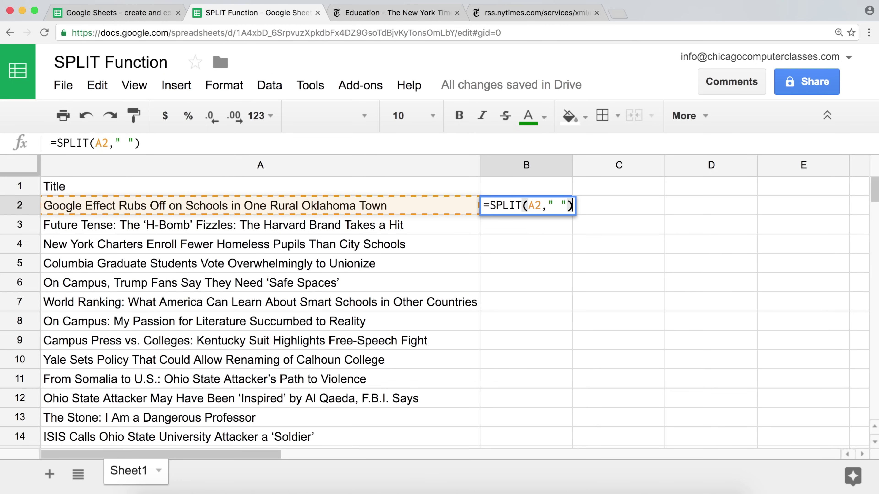
key(Return)
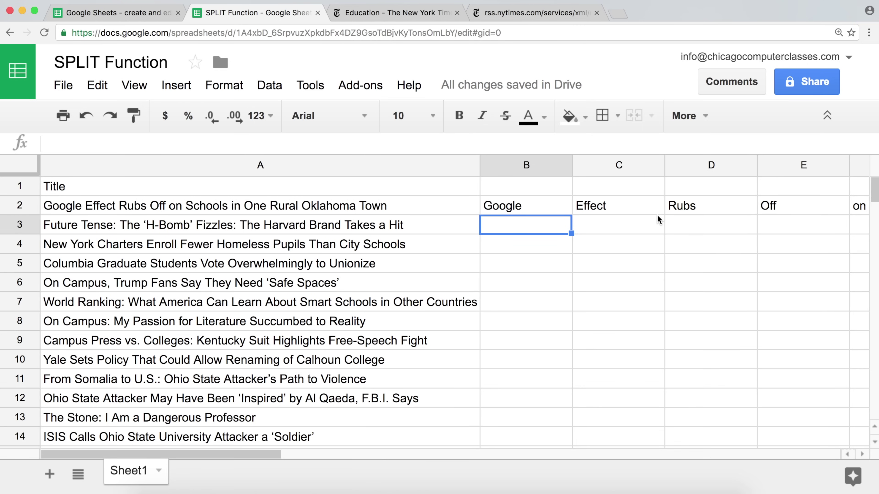
Review the split words across row 2 and add a lowercase o to the space delimiter in B2's SPLIT formula.
scroll(657, 215, right, 10)
scroll(657, 215, left, 10)
click(549, 207)
double_click(553, 206)
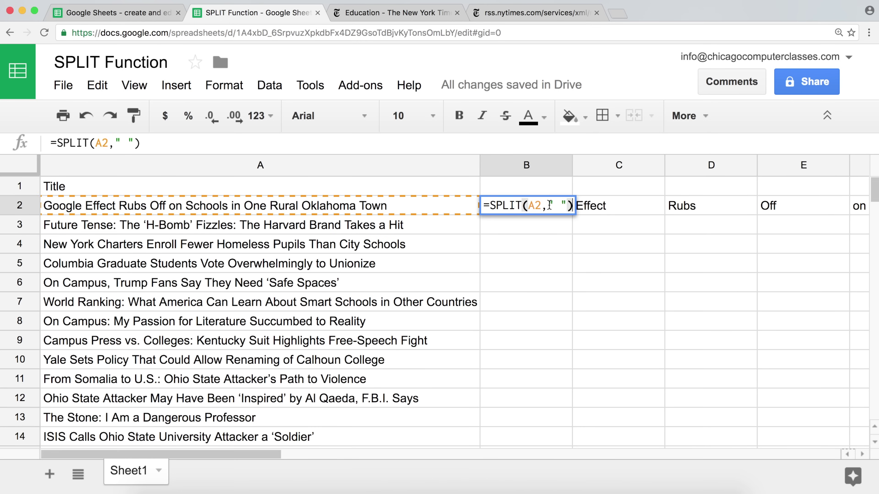
click(561, 206)
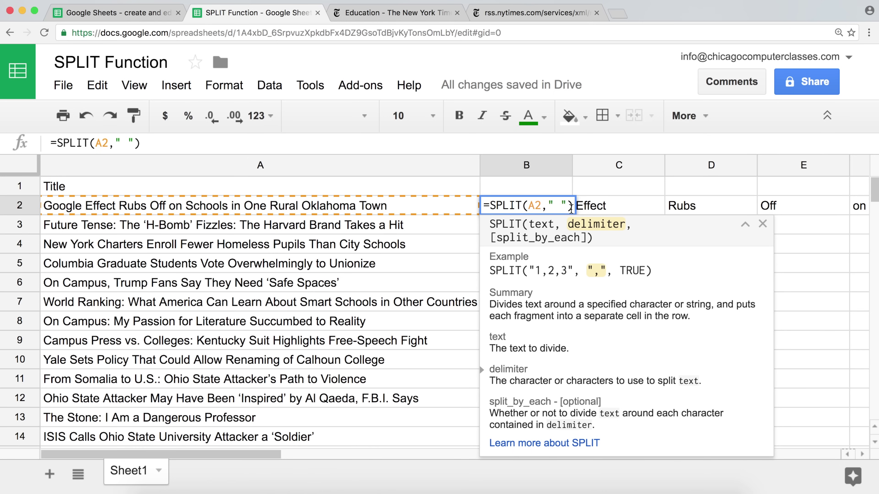
text(o)
key(Return)
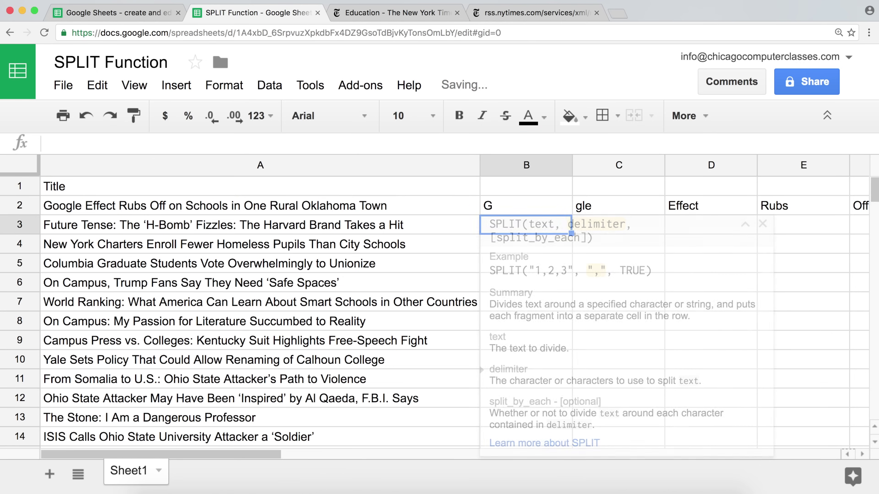
Check the fragments across row 2, including F2, and extend the delimiter in B2's formula to " oO" with a capital O.
click(524, 202)
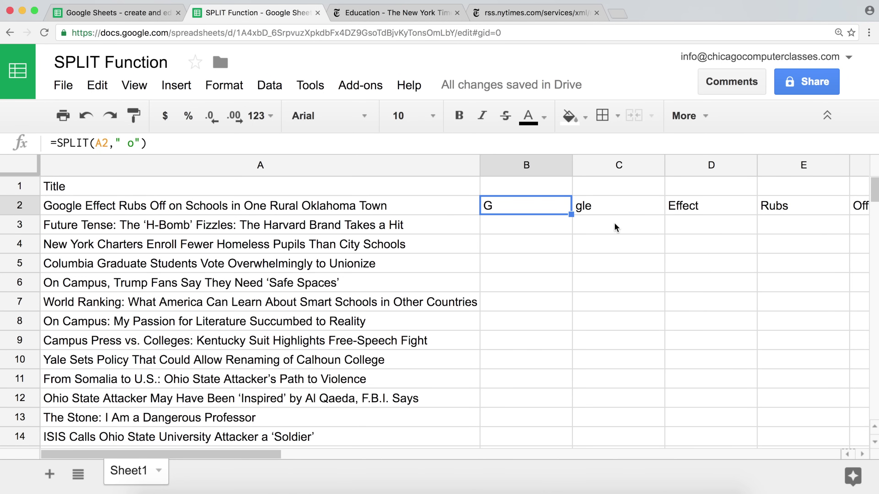
scroll(614, 226, right, 10)
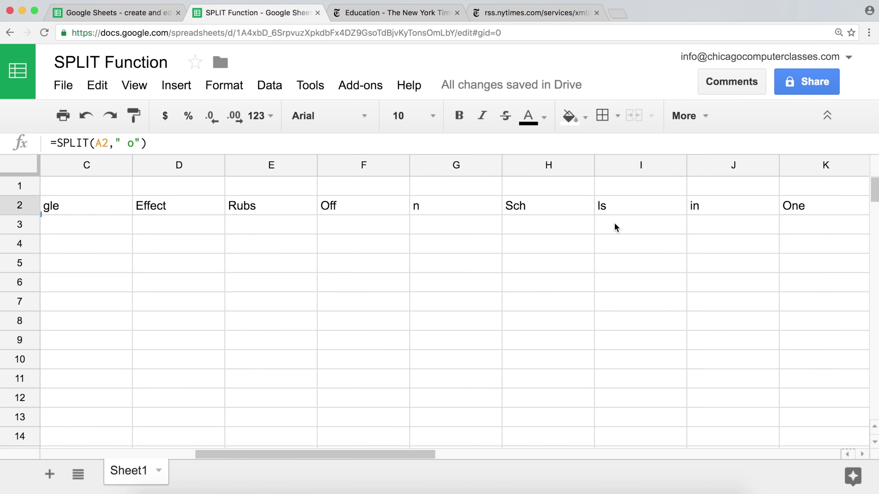
click(371, 207)
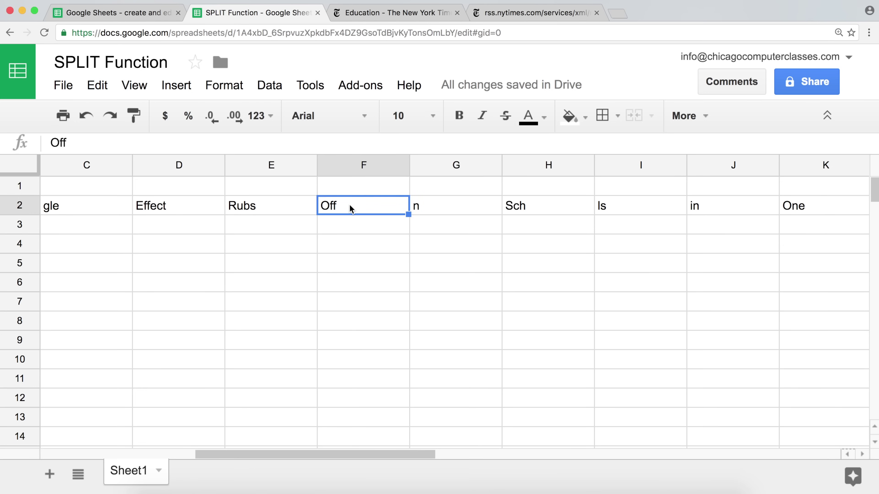
scroll(349, 204, left, 10)
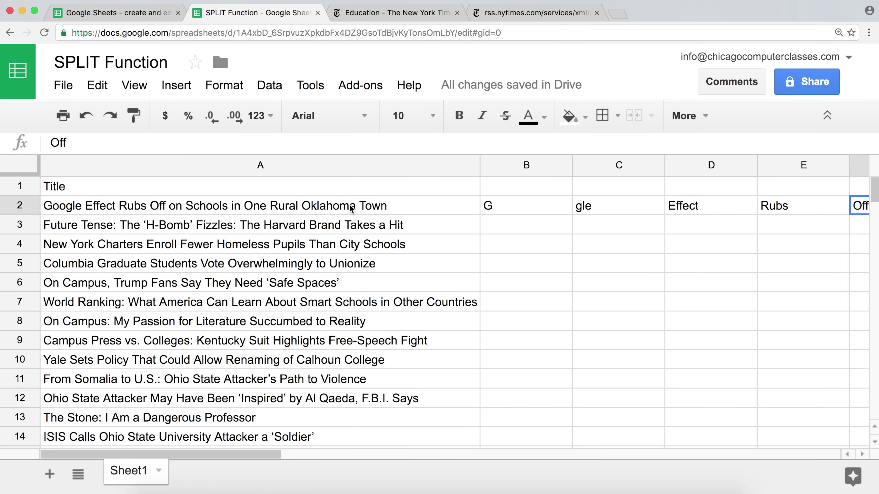
click(497, 204)
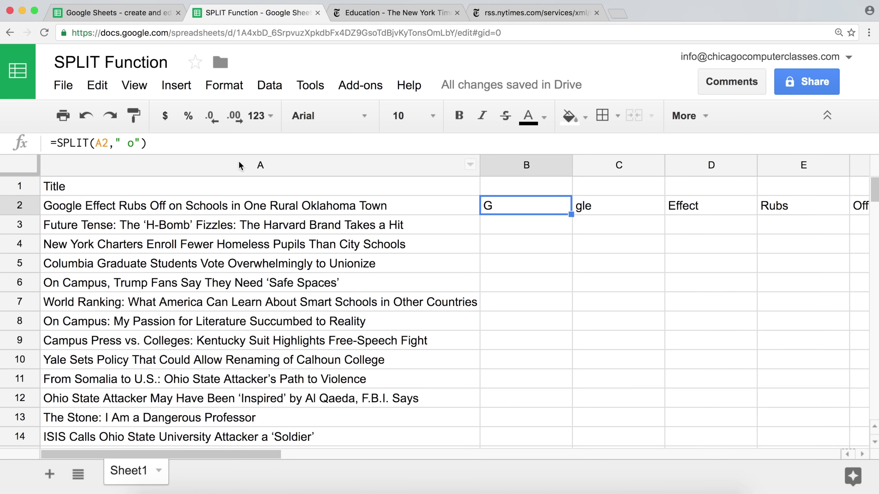
click(119, 143)
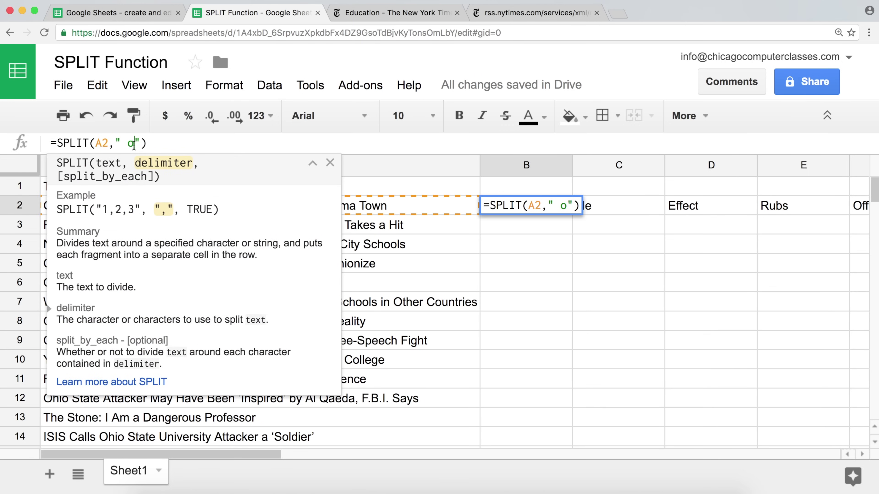
text(0)
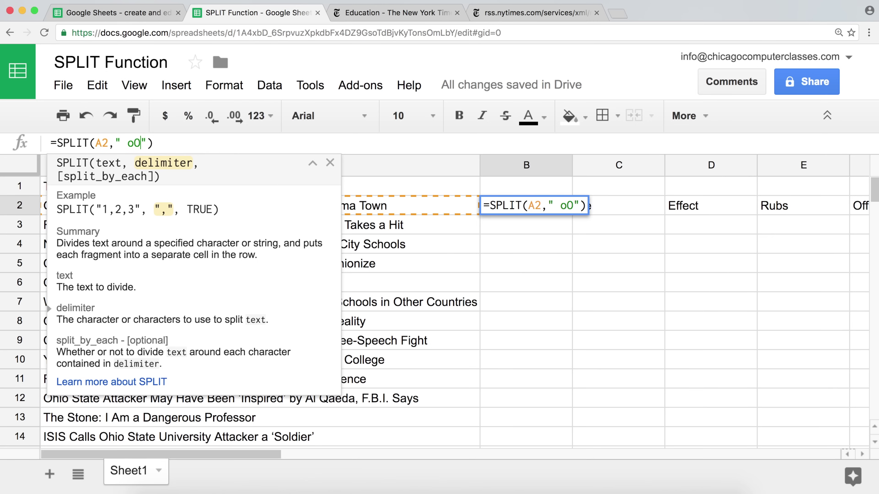
key(Return)
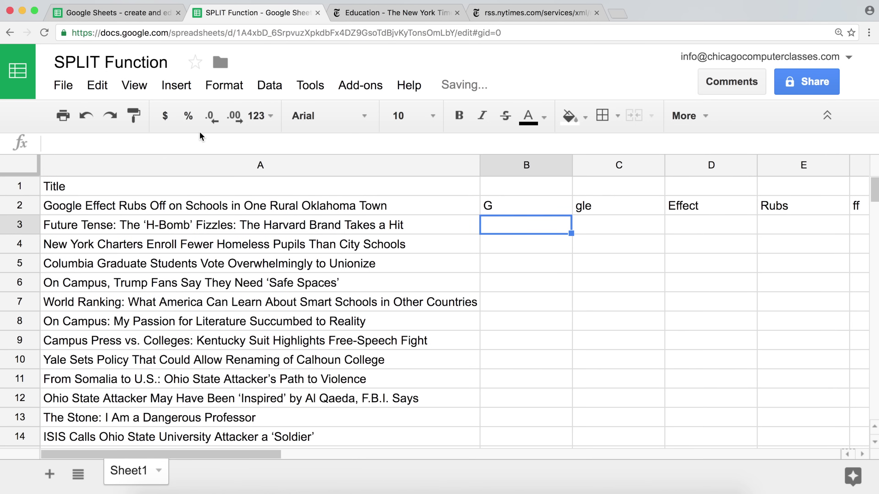
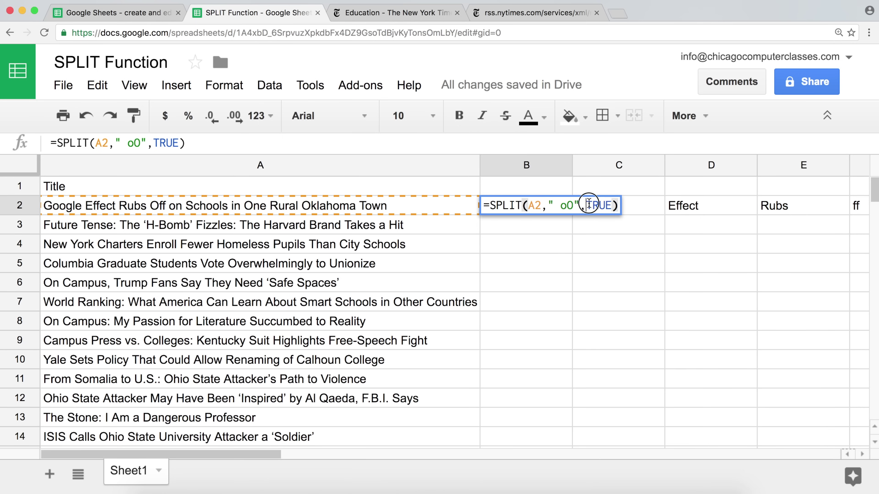
Set the split_by_each argument of B2's SPLIT formula to FALSE and widen column B.
text(FALS)
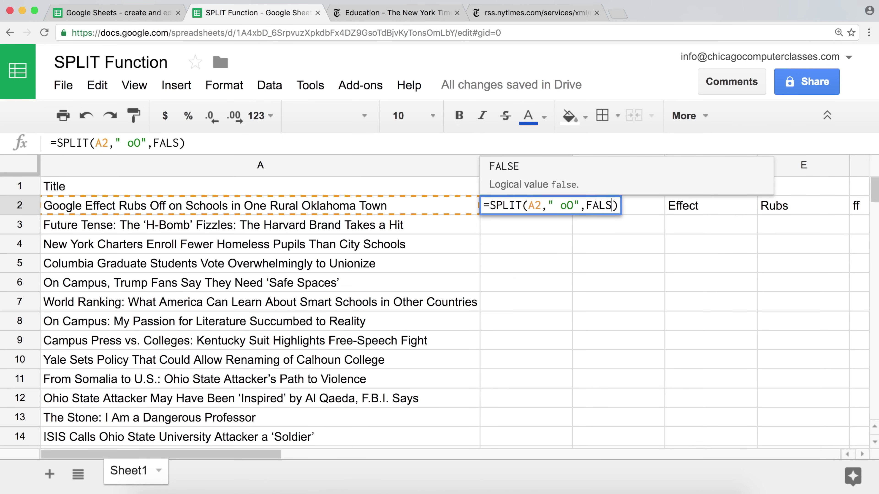
text(E)
key(Return)
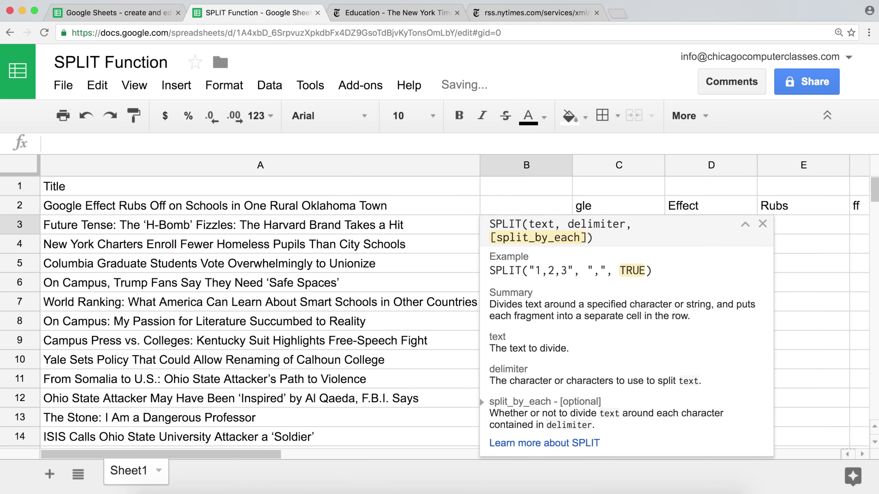
click(501, 207)
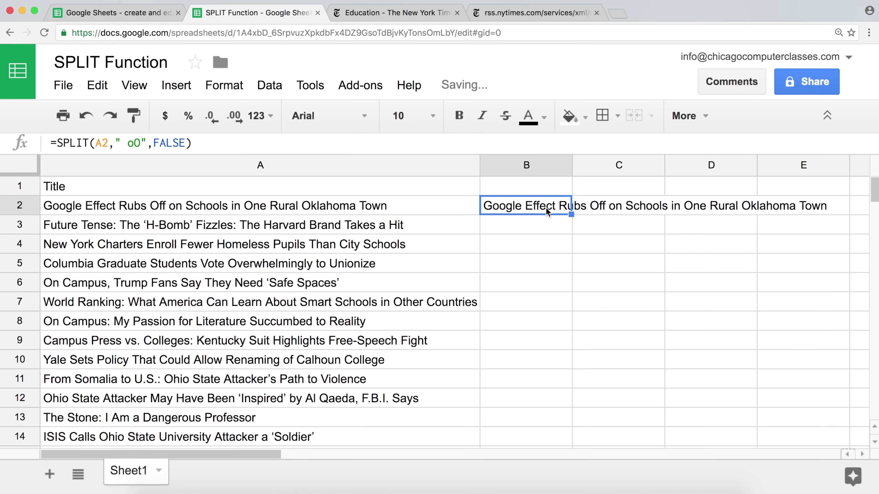
drag(571, 165, 703, 148)
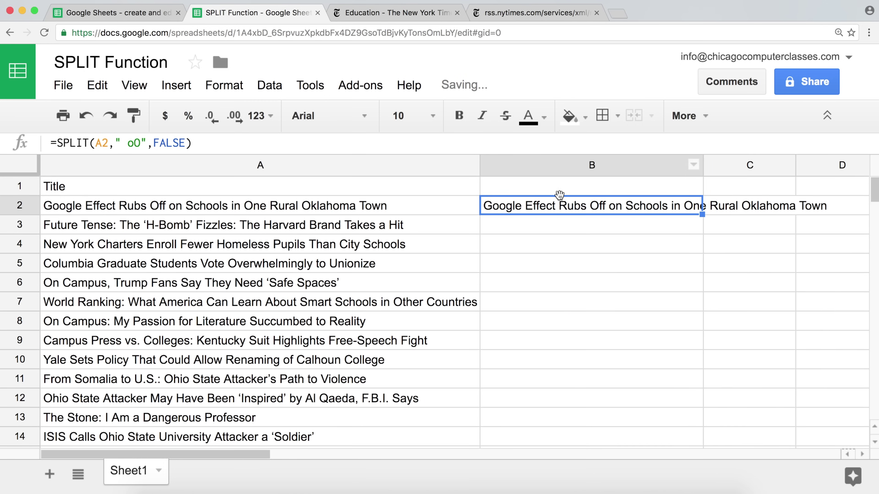
Replace the delimiter in B2's SPLIT formula with the word " on ", including a space on each side.
double_click(582, 203)
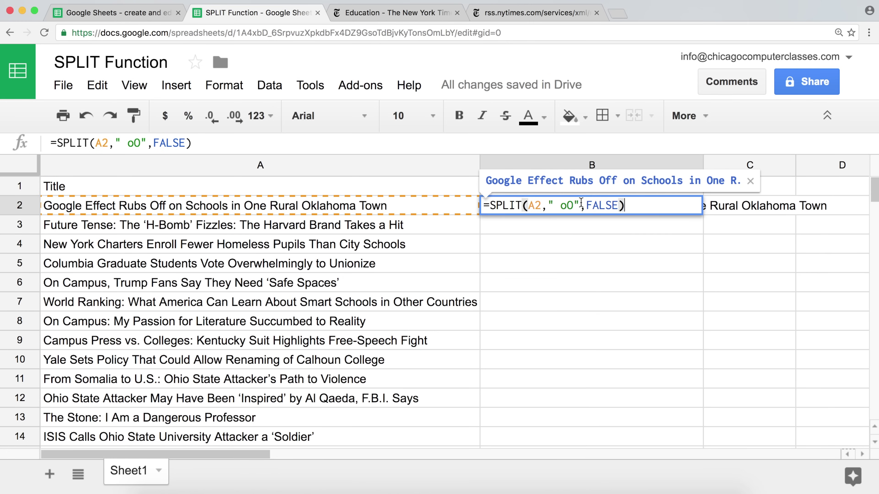
click(556, 206)
drag(556, 206, 573, 206)
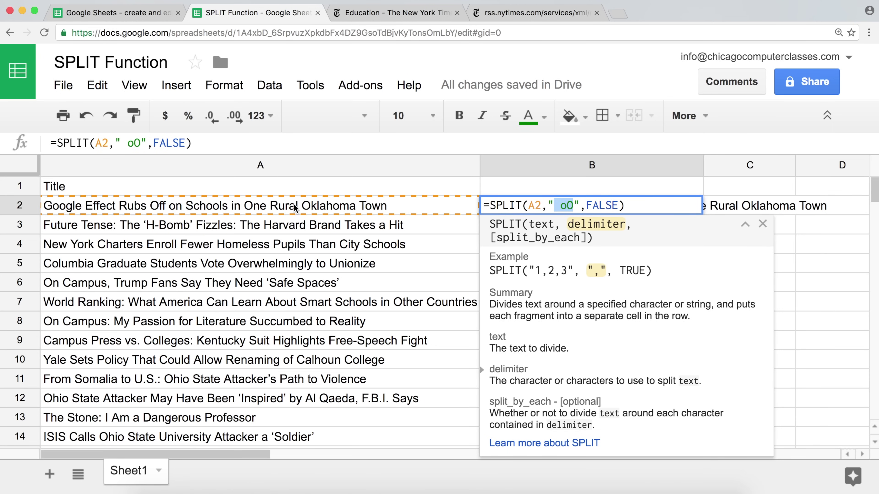
text(on)
key(Return)
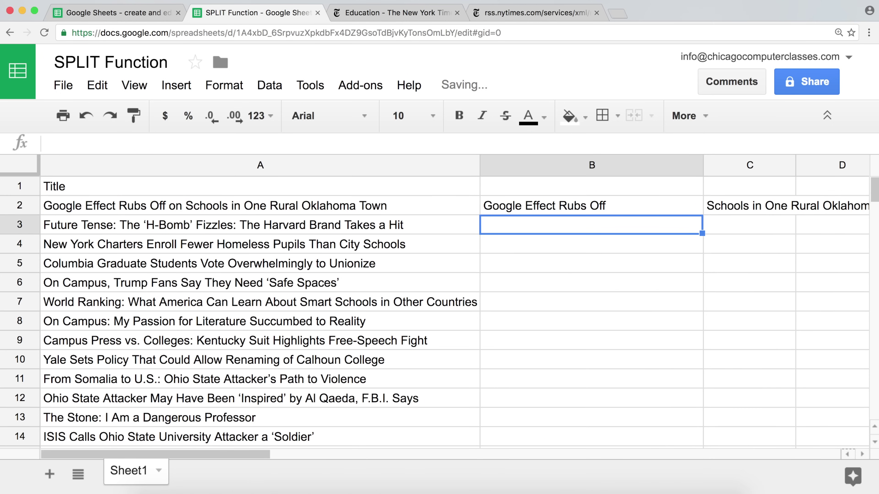
Examine the whole-word delimiter inside B2's SPLIT formula and leave the formula as it is.
click(518, 211)
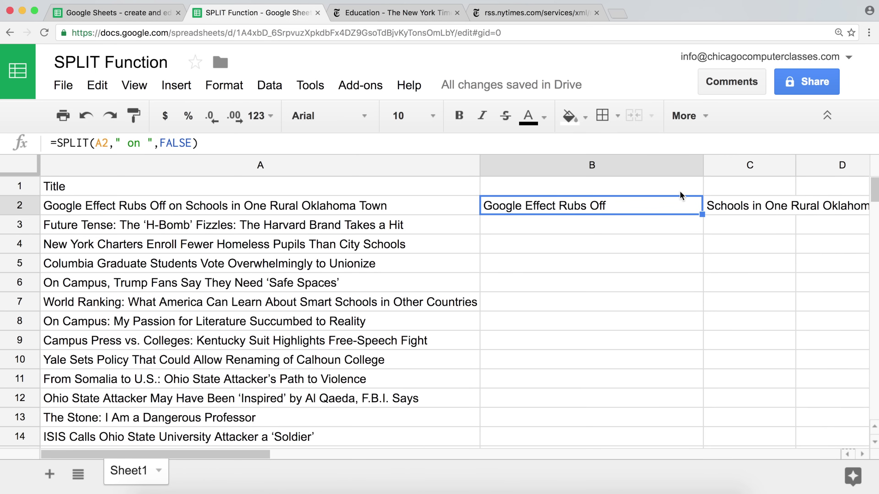
double_click(568, 203)
drag(580, 204, 552, 207)
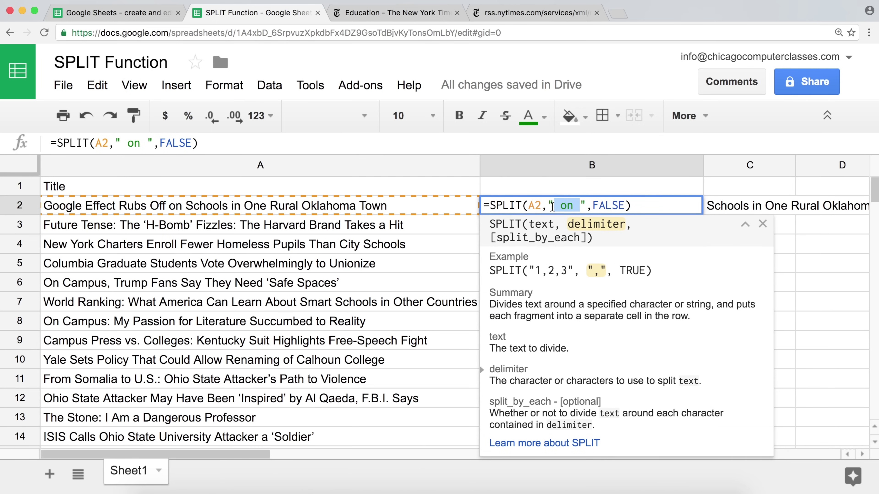
key(Return)
click(595, 207)
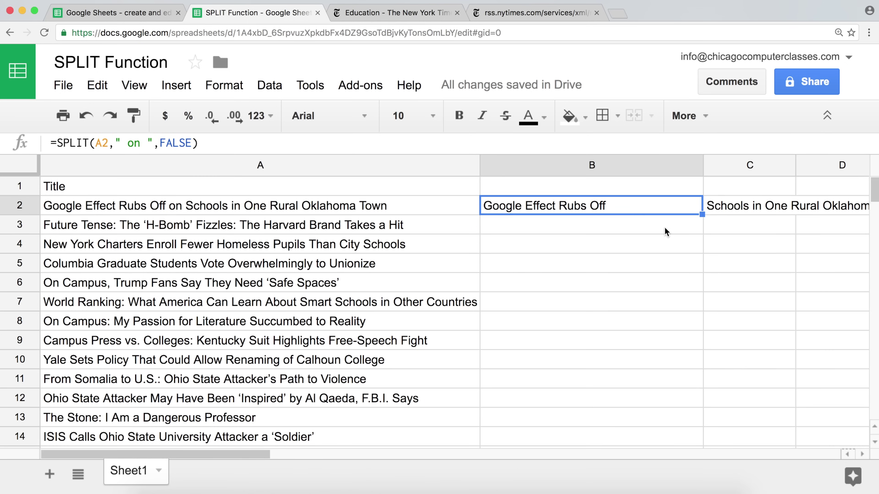
Remove the split_by_each argument from B2 and return the delimiter to a single space, giving =SPLIT(A2," ").
double_click(605, 204)
click(625, 205)
drag(625, 205, 588, 205)
key(BackSpace)
key(BackSpace)
key(BackSpace)
key(BackSpace)
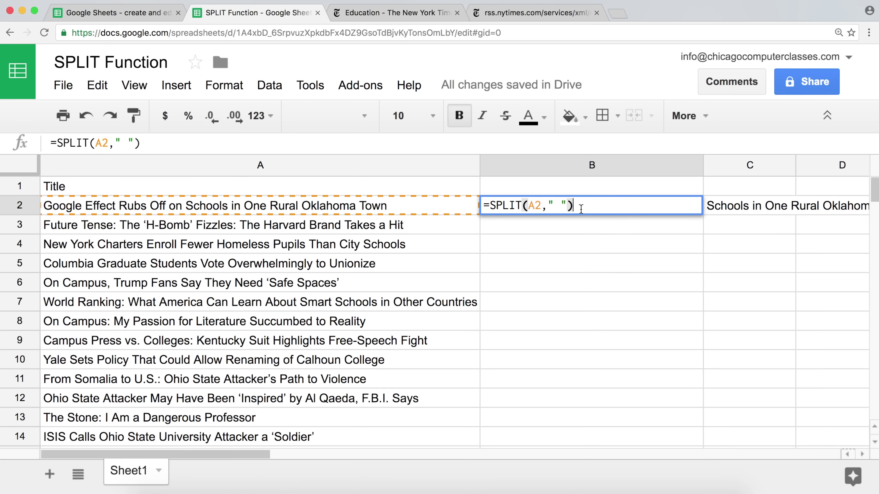
key(Return)
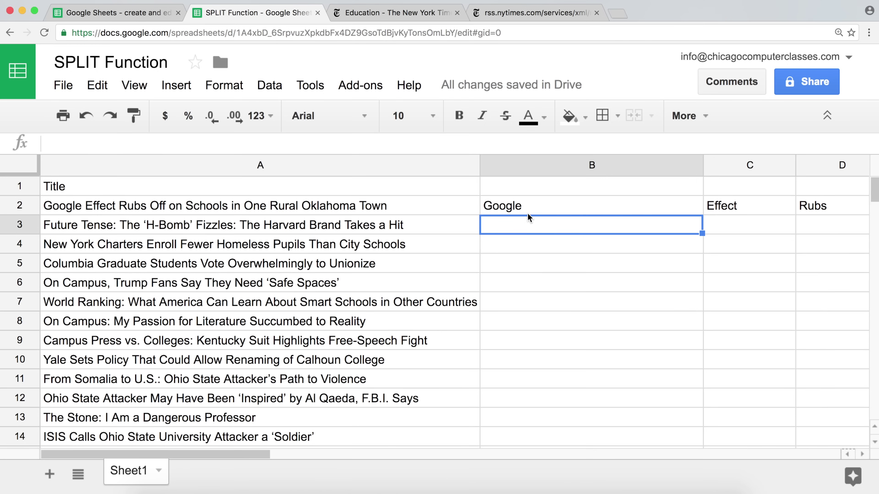
click(543, 209)
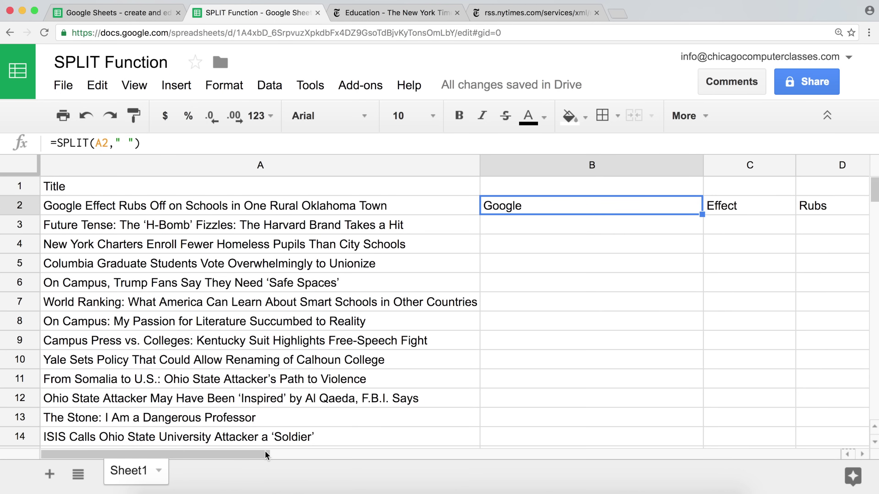
Examine the words split across row 2 and the SPLIT formula in B2, leaving the formula as it is.
mouse_move(265, 452)
mouse_down()
mouse_move(333, 452)
mouse_move(255, 464)
mouse_up()
key(Right)
key(Right)
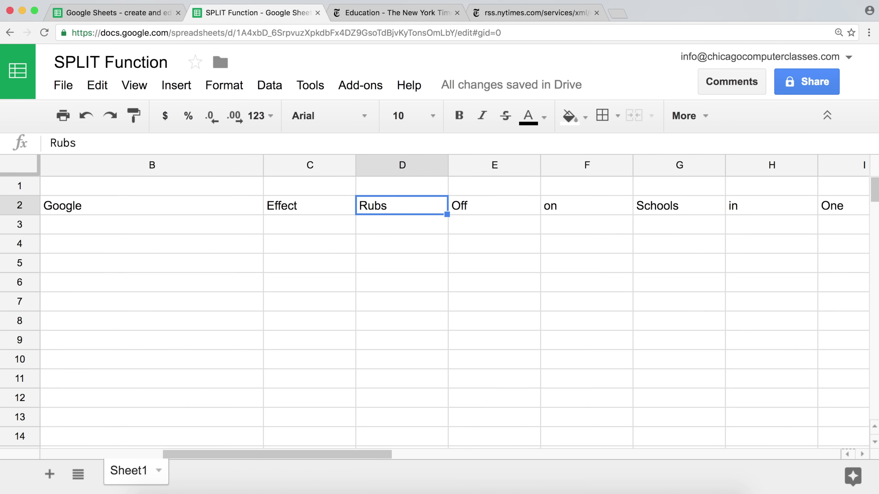
key(Right)
key(Right)
key(Right)
key(Right)
key(Right)
key(Right)
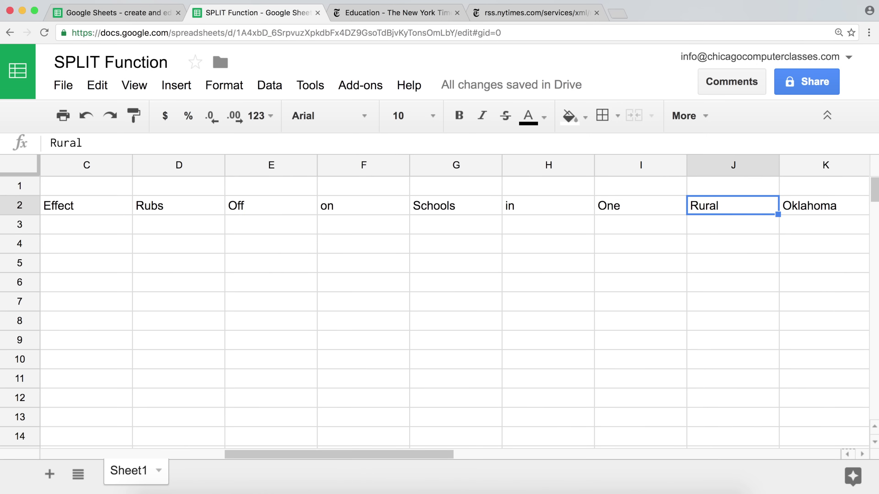
key(Right)
key(Right)
key(Left)
key(Left)
key(Left)
key(Left)
key(Left)
key(Left)
key(Left)
key(Left)
key(Left)
key(Left)
key(Left)
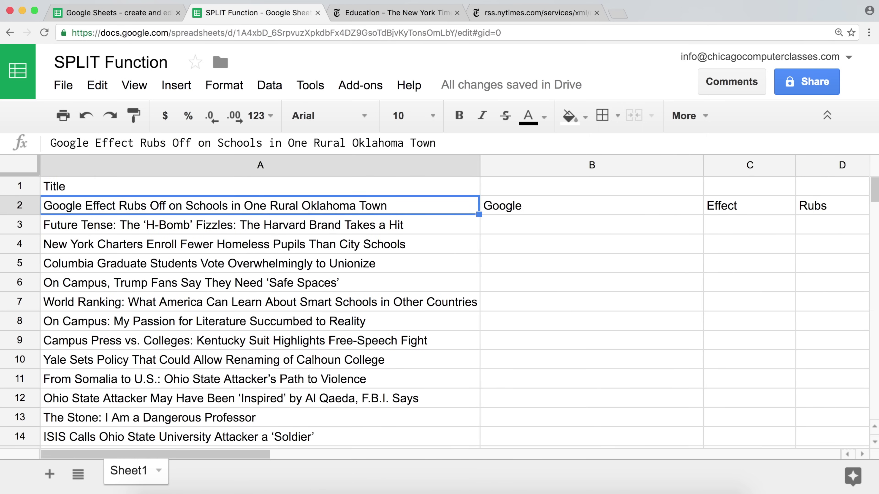
double_click(579, 207)
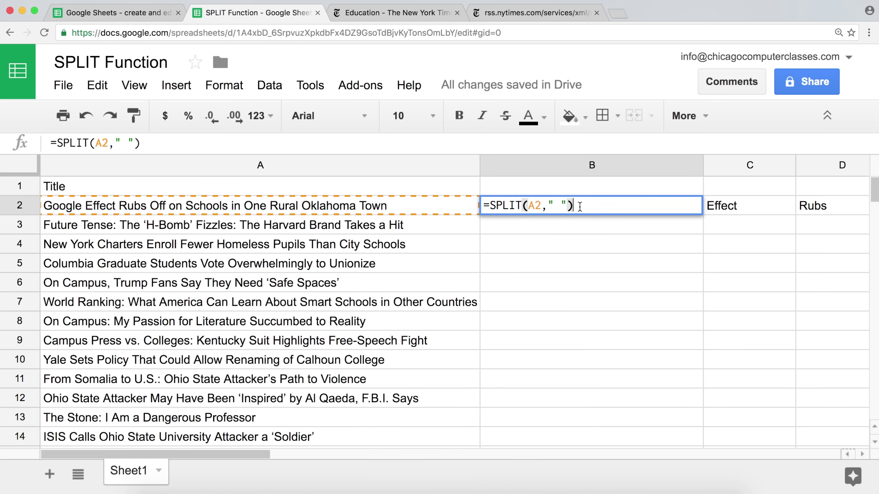
click(591, 206)
drag(591, 205, 491, 207)
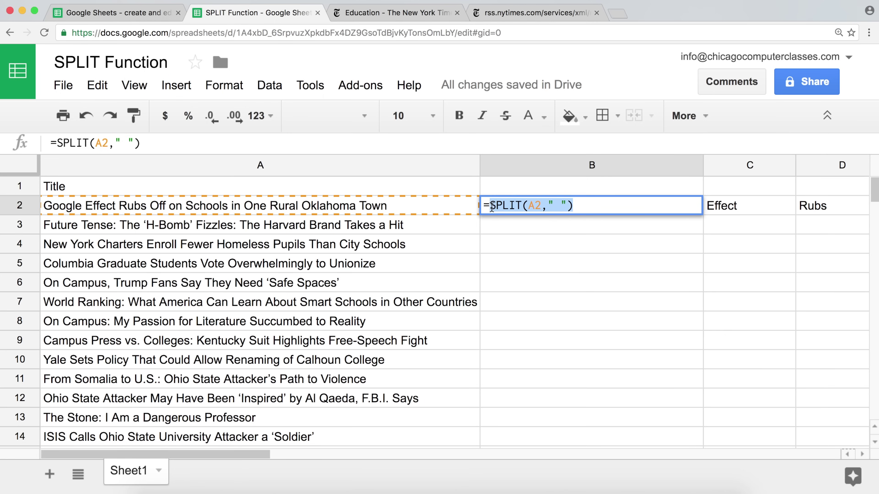
key(Return)
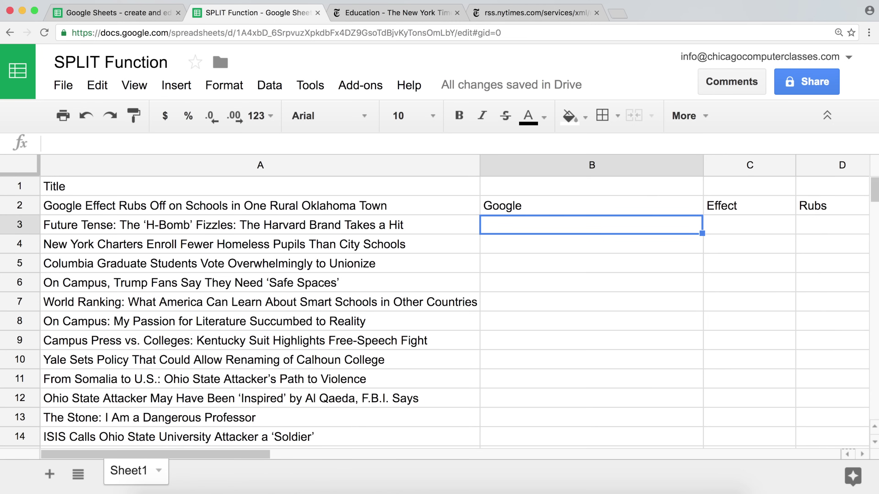
click(592, 206)
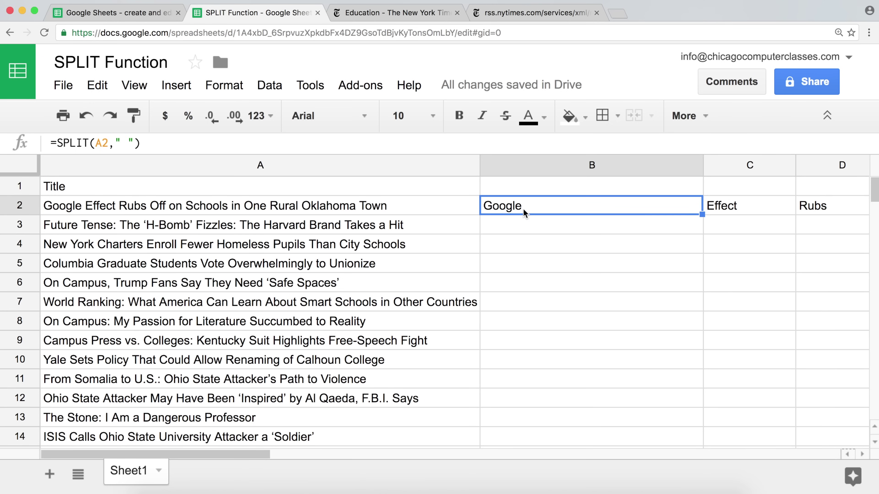
Enter the sample letters A, B and C in cells A25 to A27, below the list of titles.
scroll(523, 210, down, 5)
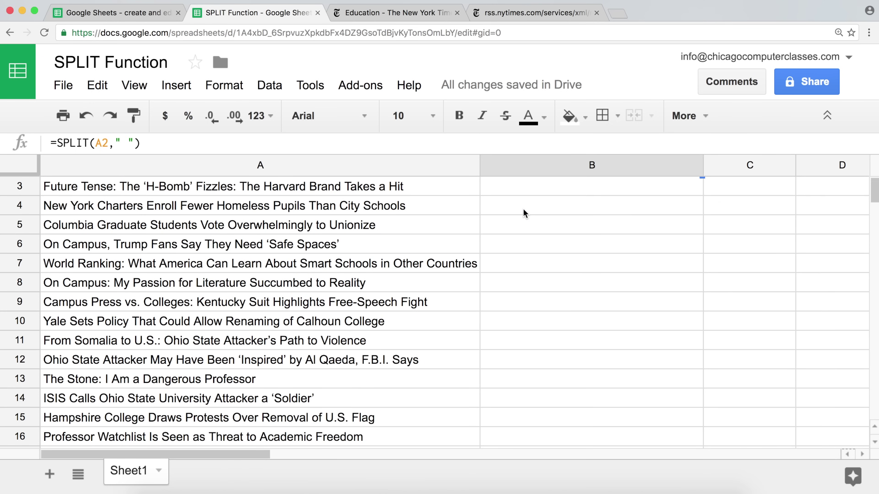
scroll(524, 211, down, 3)
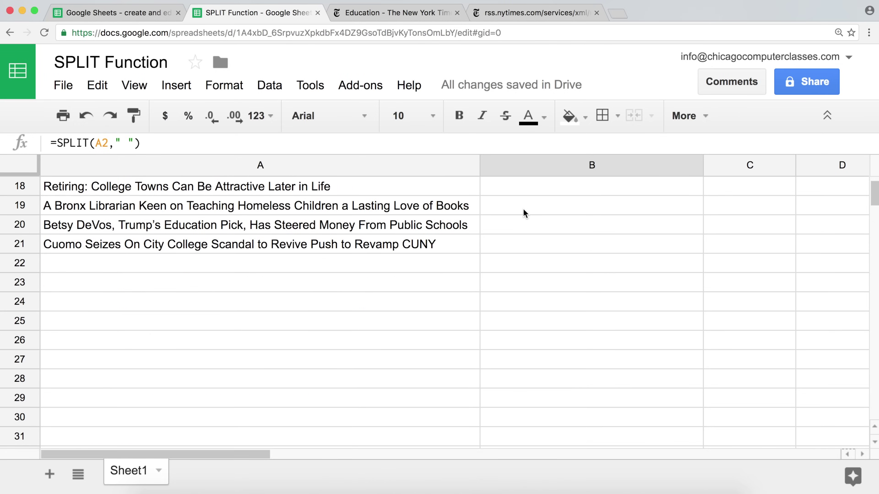
click(524, 264)
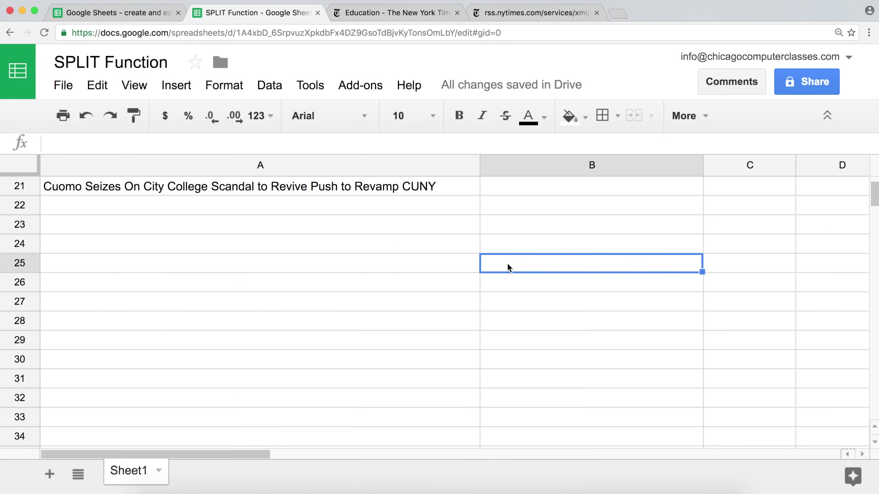
click(435, 264)
text(A)
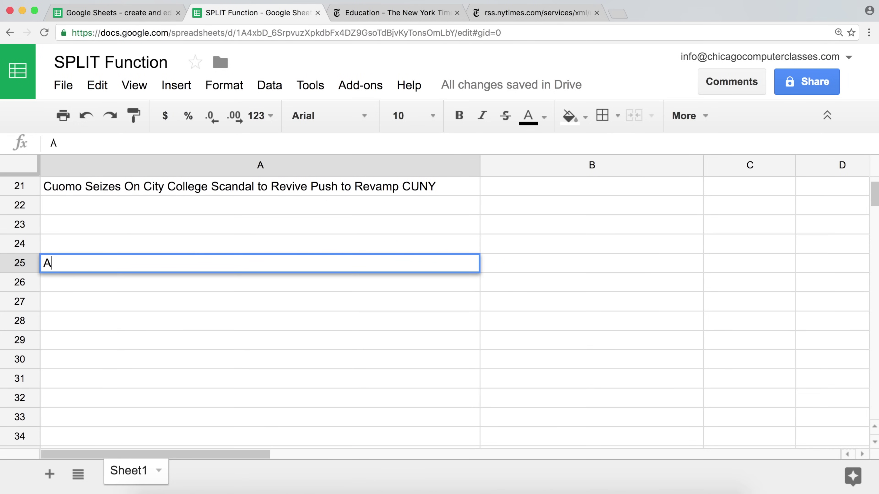
key(Return)
text(B)
key(Return)
text(C)
click(260, 282)
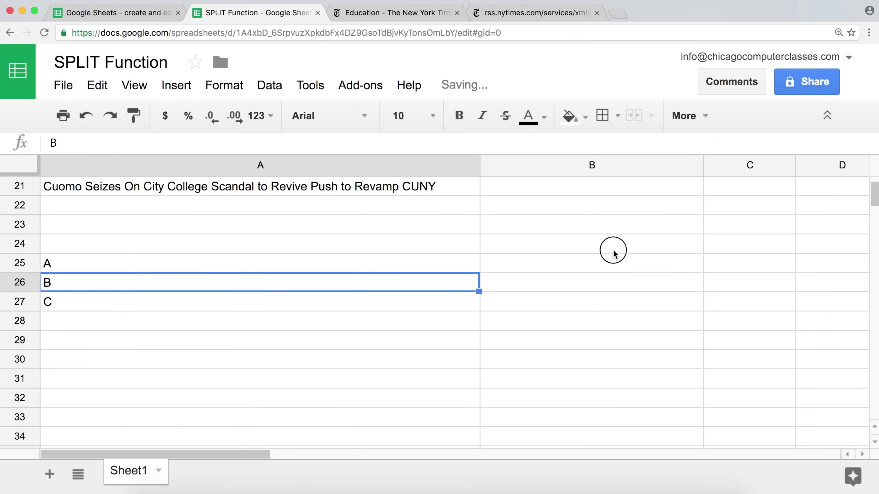
Enter =INDEX(A25:A27,3) in B25 to return the third item of the sample letters.
click(612, 260)
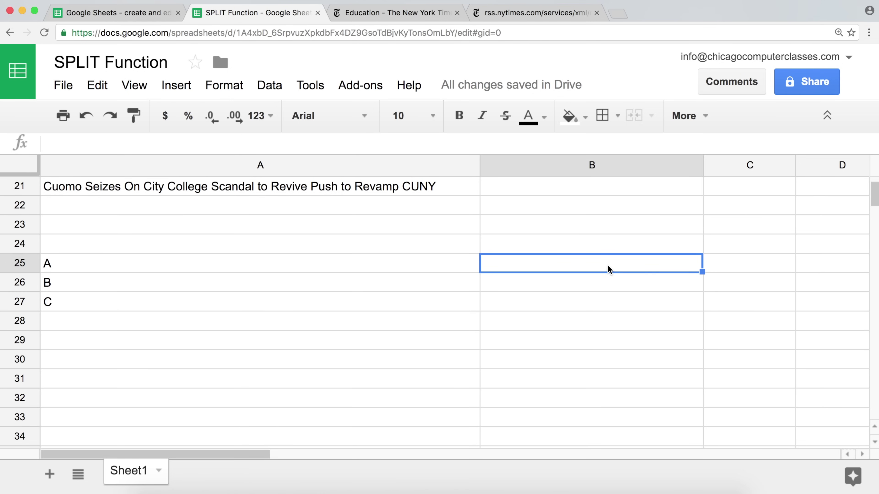
text(=ind)
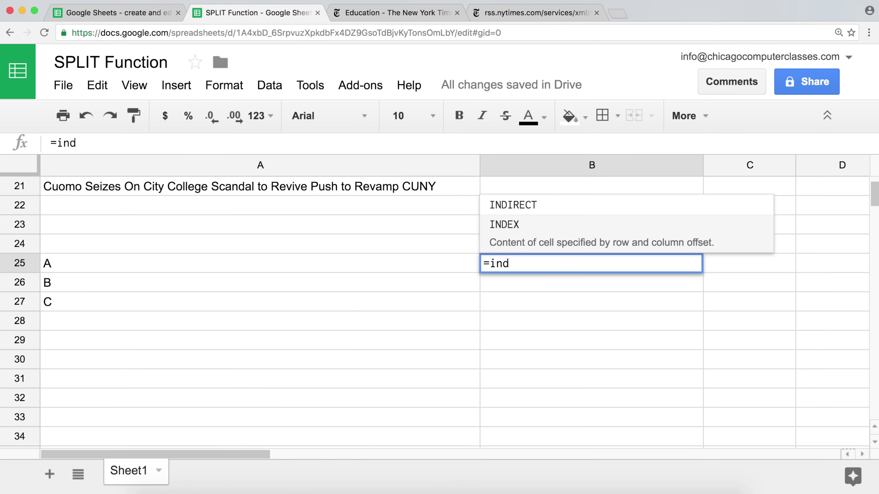
key(Tab)
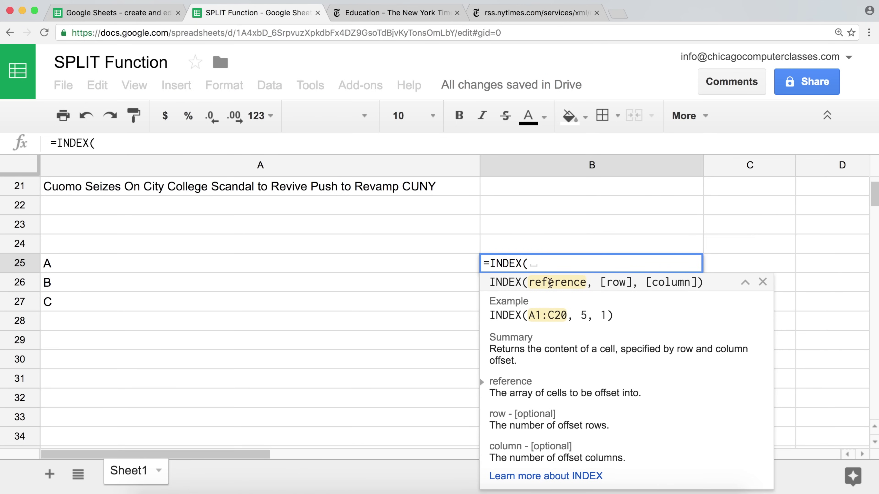
drag(118, 269, 115, 300)
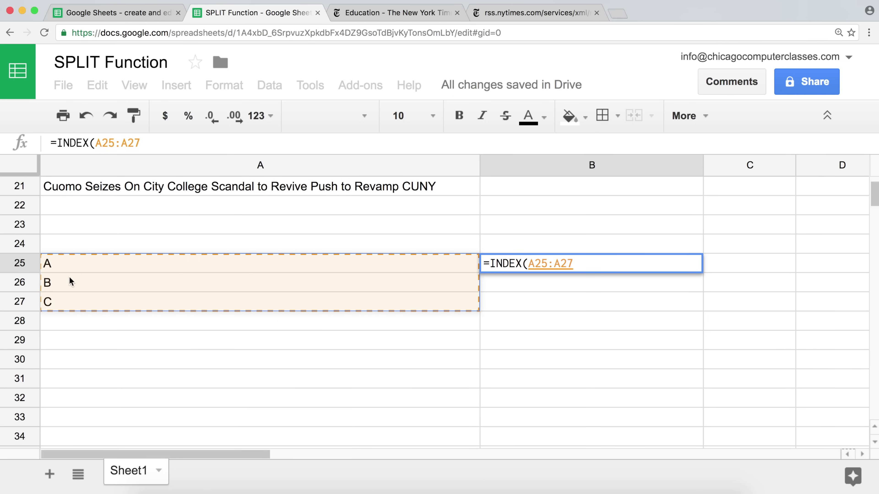
click(604, 263)
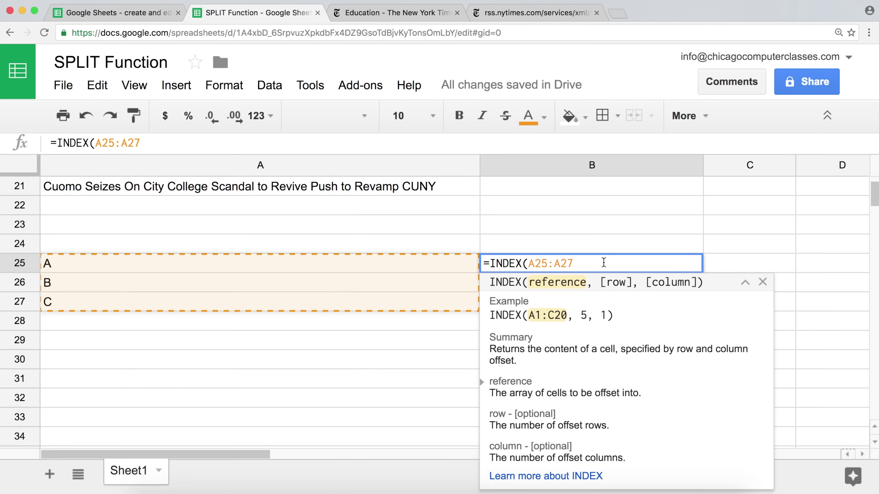
text(,)
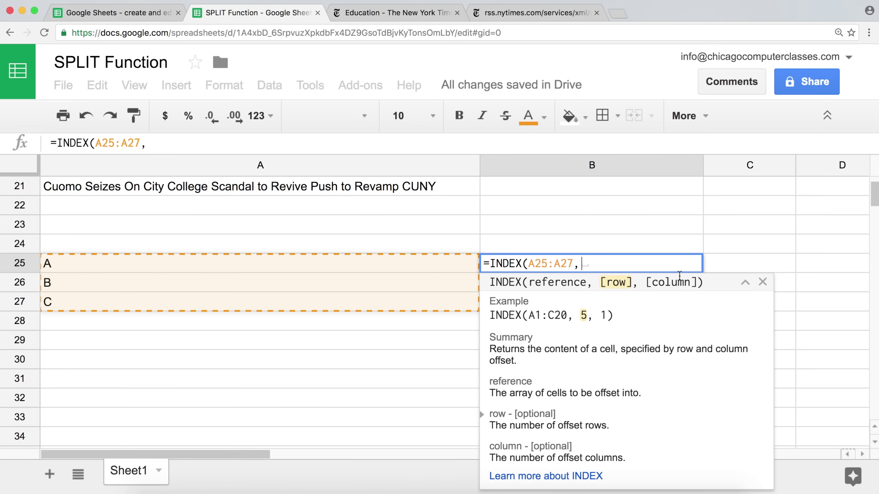
text(3))
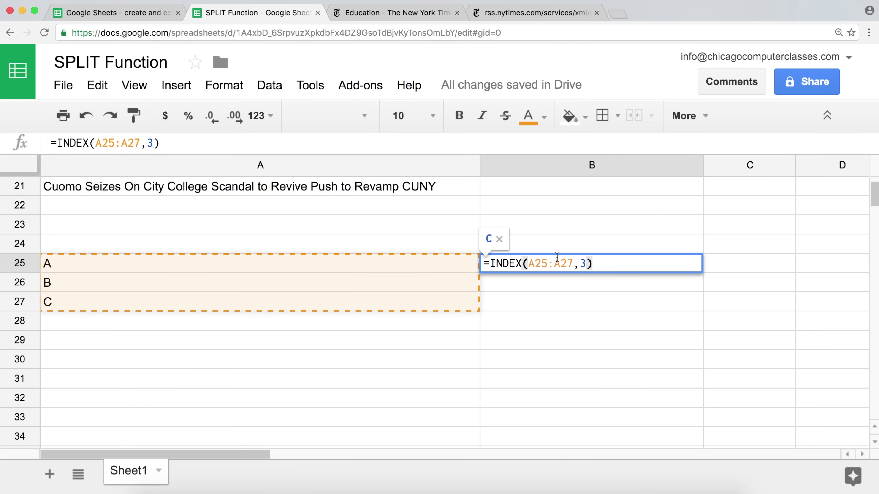
key(Return)
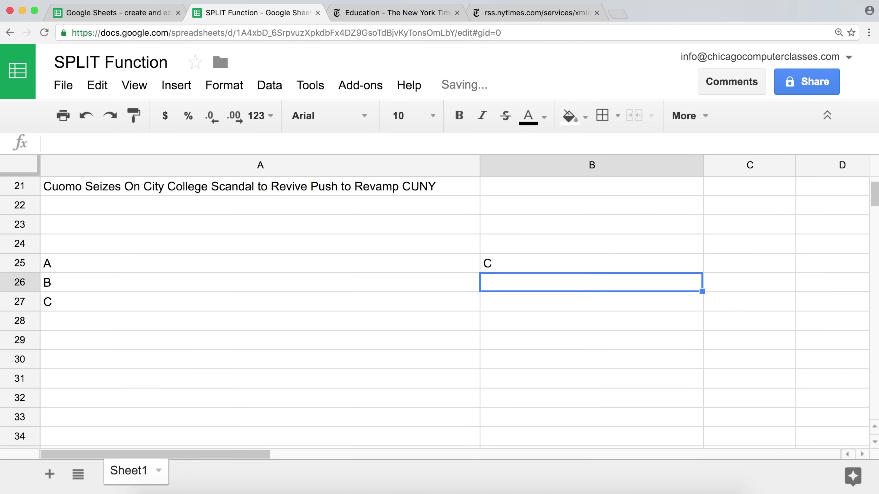
Set the row argument of B25's INDEX formula to 2.
double_click(542, 263)
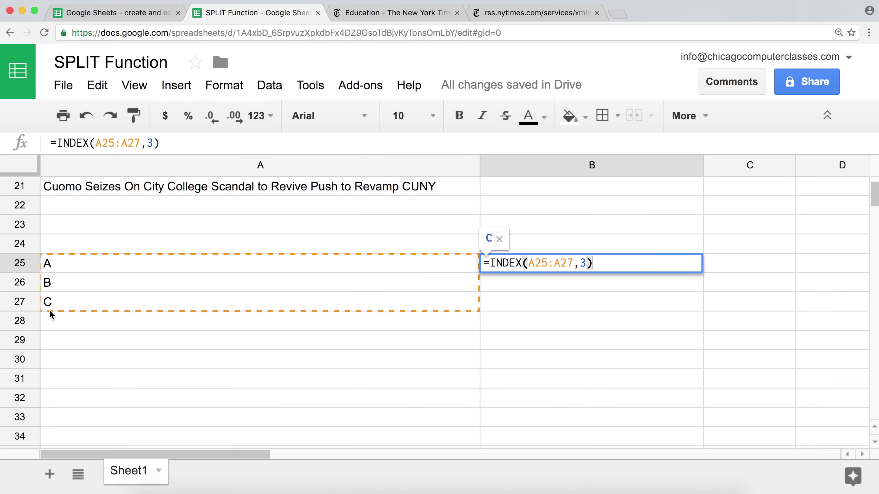
key(Return)
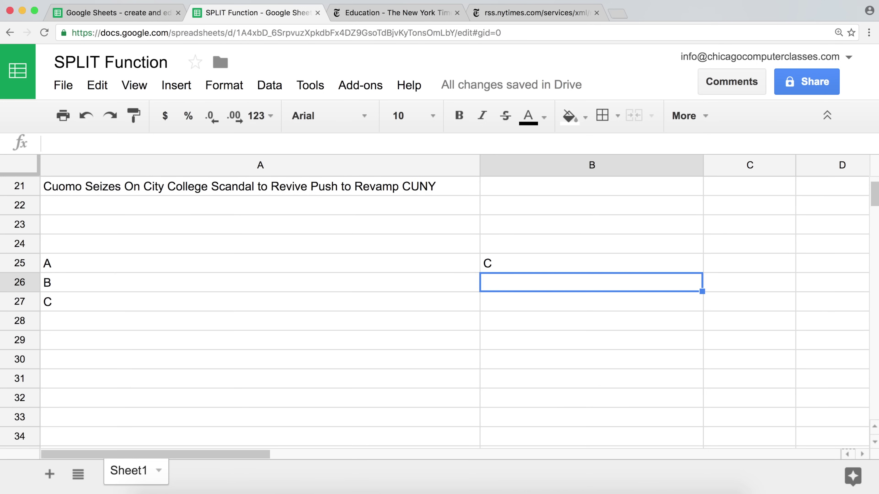
double_click(506, 261)
click(589, 263)
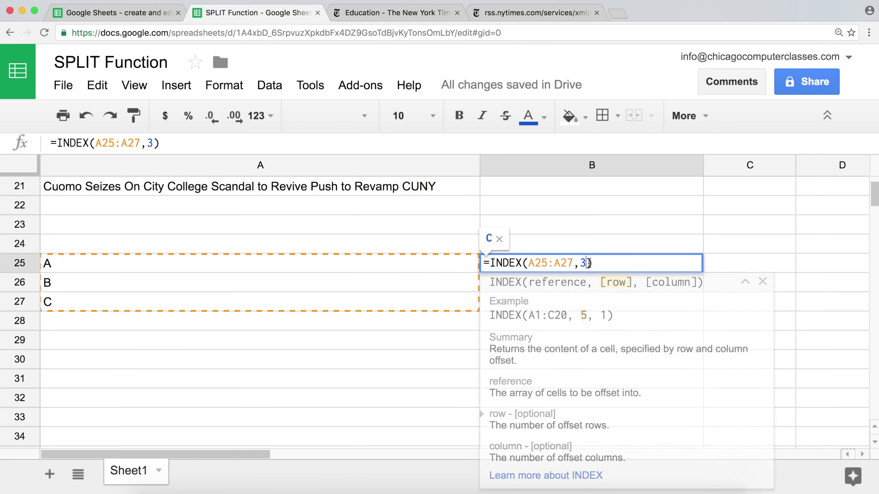
key(BackSpace)
text(1)
key(BackSpace)
text(2)
key(Return)
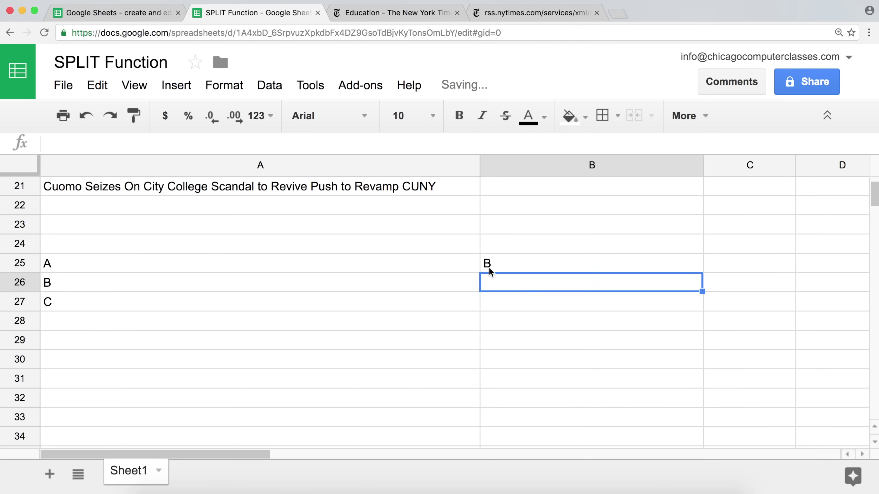
click(495, 265)
double_click(495, 265)
text(])
key(BackSpace)
key(Return)
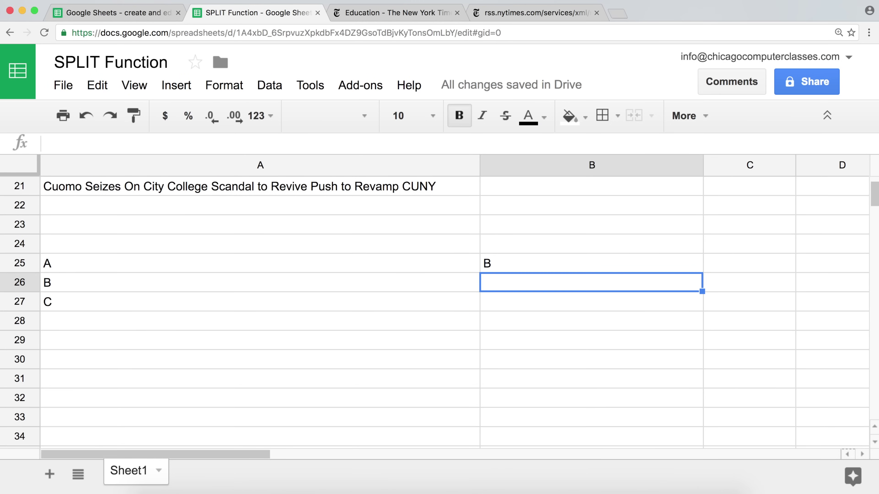
Clear the sample letters and the INDEX formula from the range A25:B27.
click(436, 263)
drag(494, 287, 550, 310)
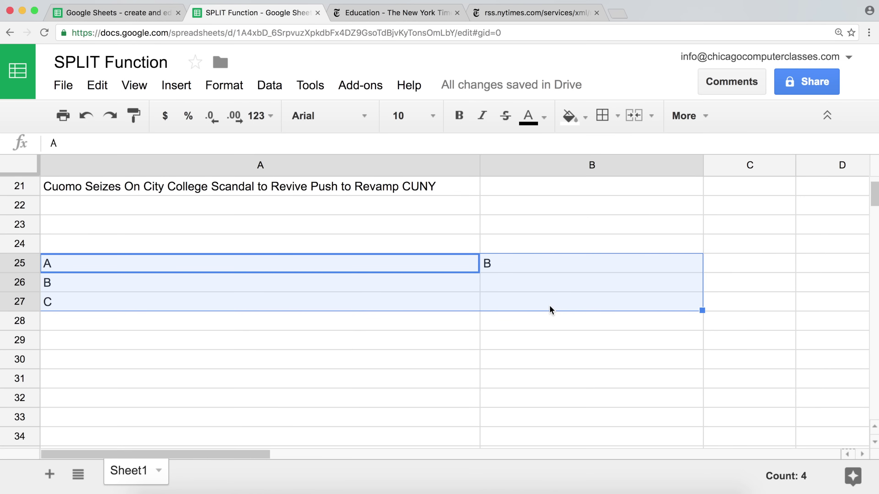
key(Delete)
click(642, 232)
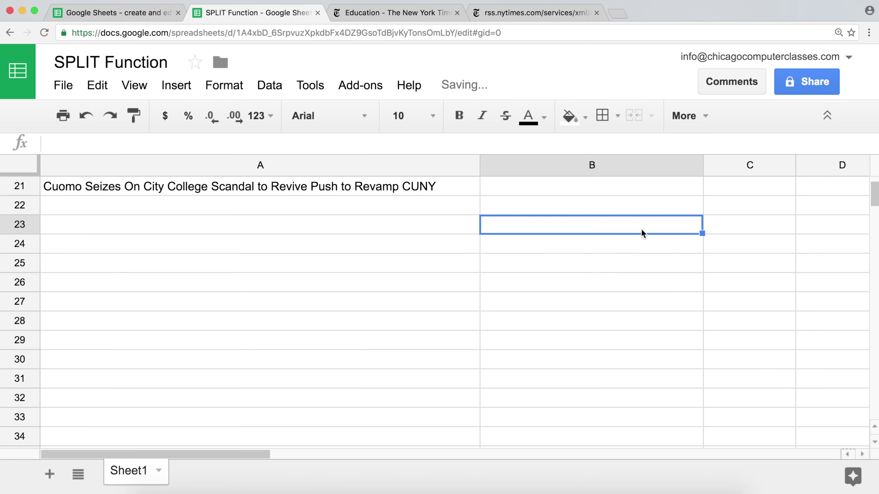
Wrap B2's SPLIT formula in INDEX to return the title's first word, giving =INDEX(SPLIT(A2," "),1).
key(super+Up)
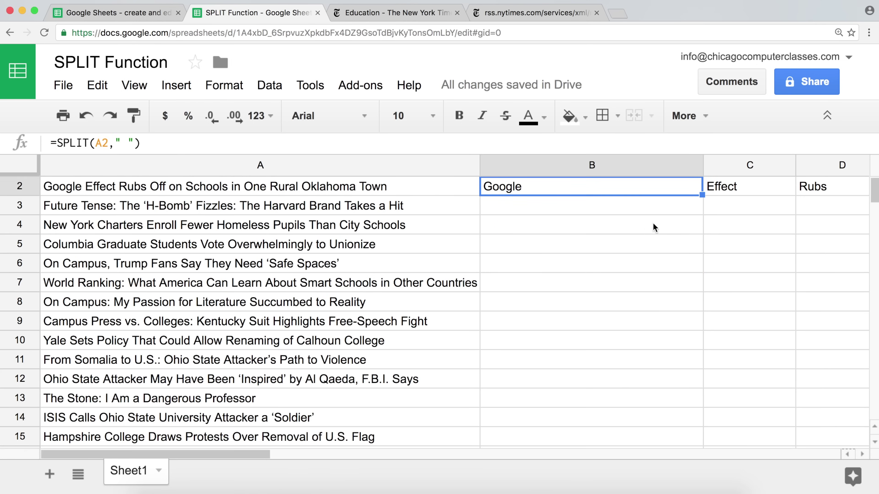
scroll(678, 204, up, 1)
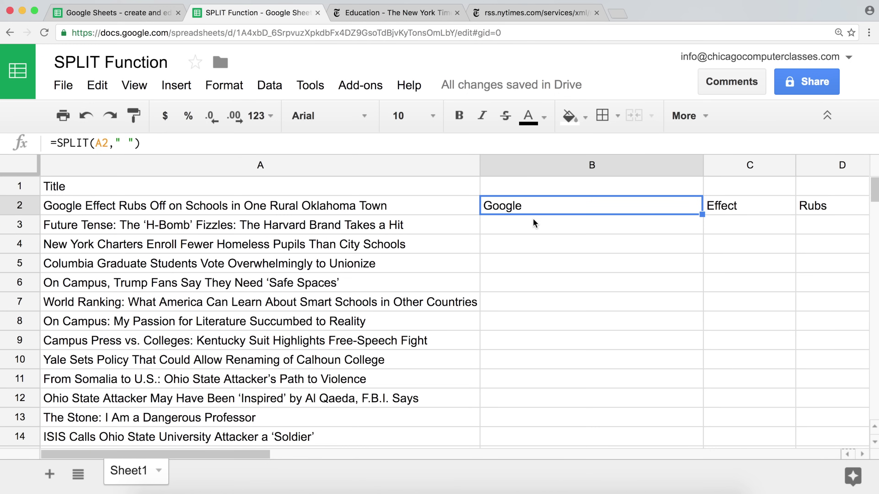
double_click(519, 206)
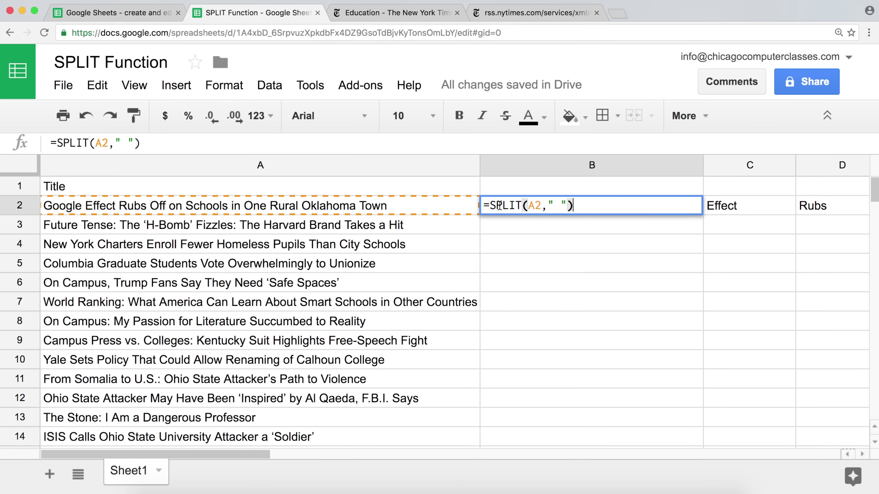
drag(488, 206, 580, 207)
key(super+c)
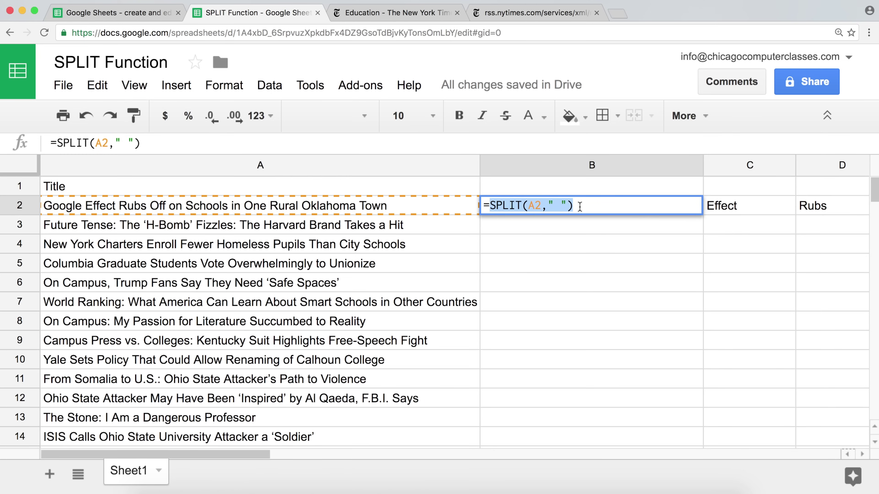
key(BackSpace)
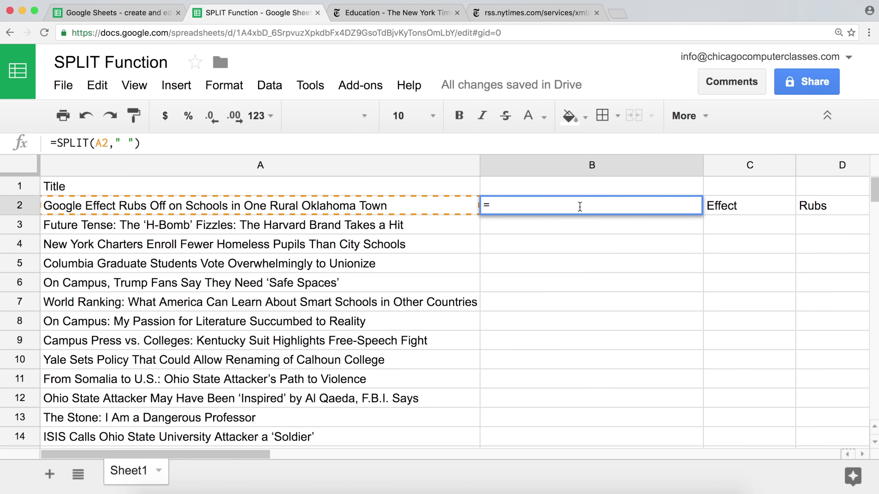
text(In)
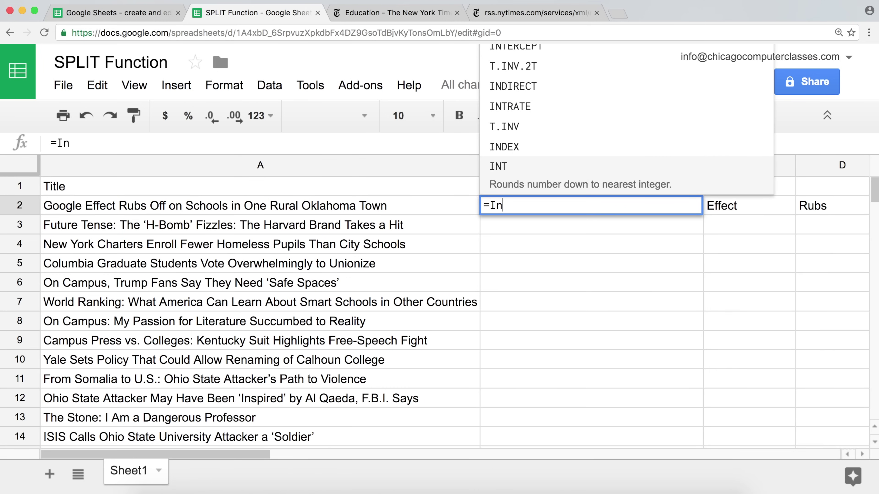
text(de)
key(Tab)
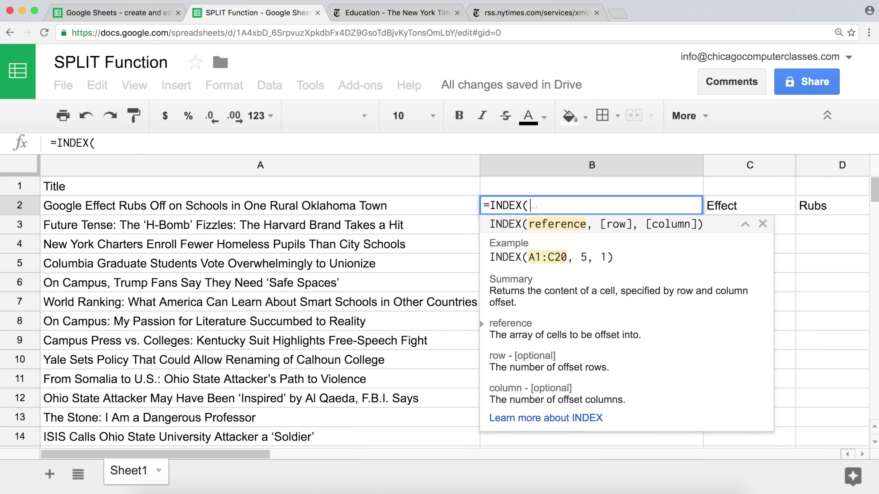
key(super+v)
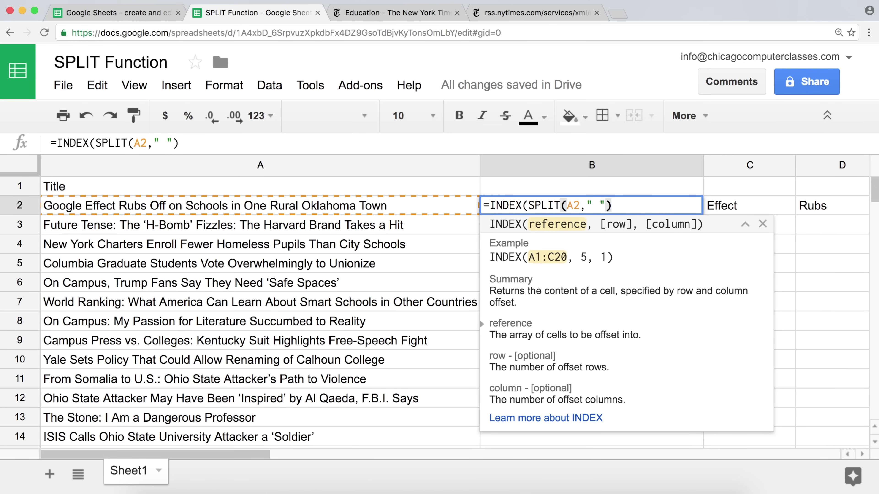
text(,)
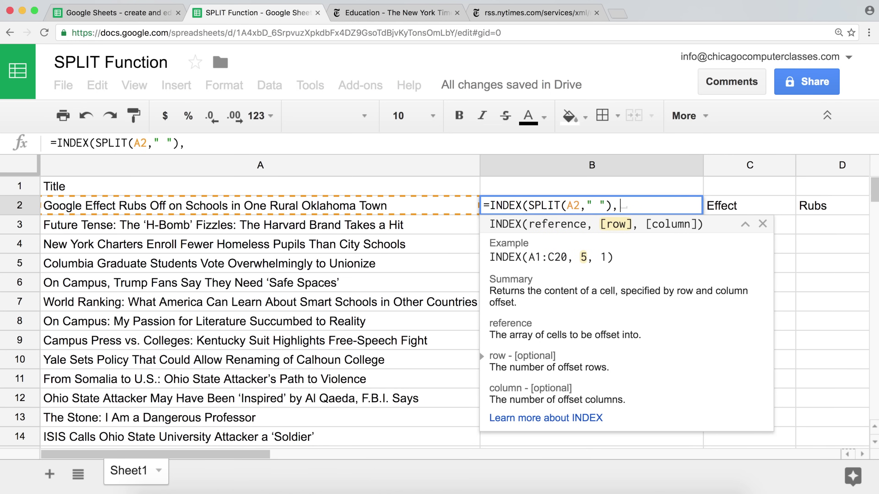
text(1)
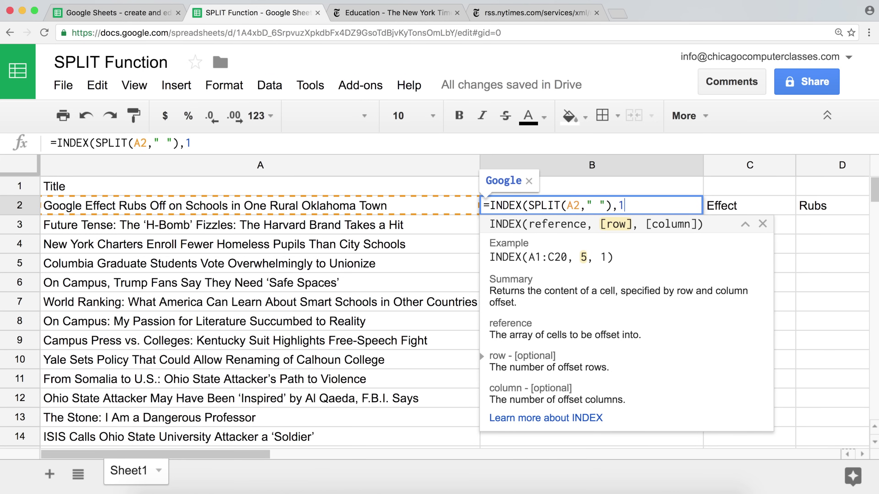
text())
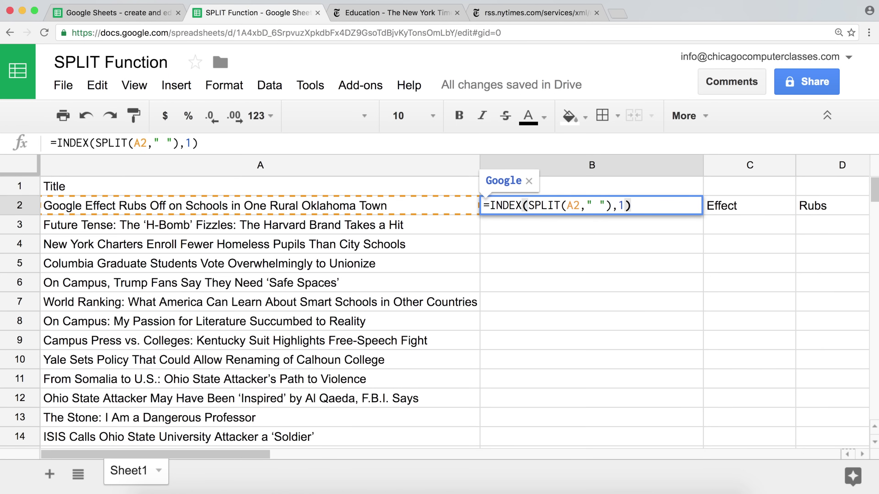
key(Return)
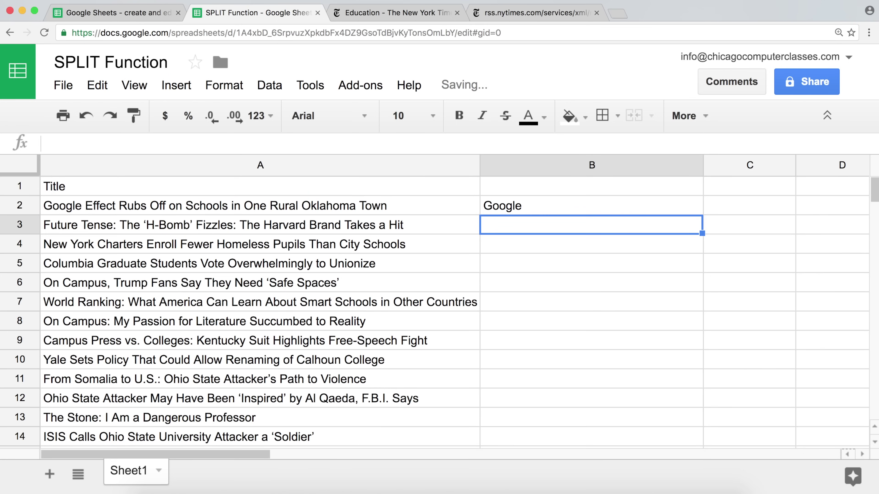
Fill B2's INDEX formula down column B for all titles through row 21 and review the extracted words.
click(648, 205)
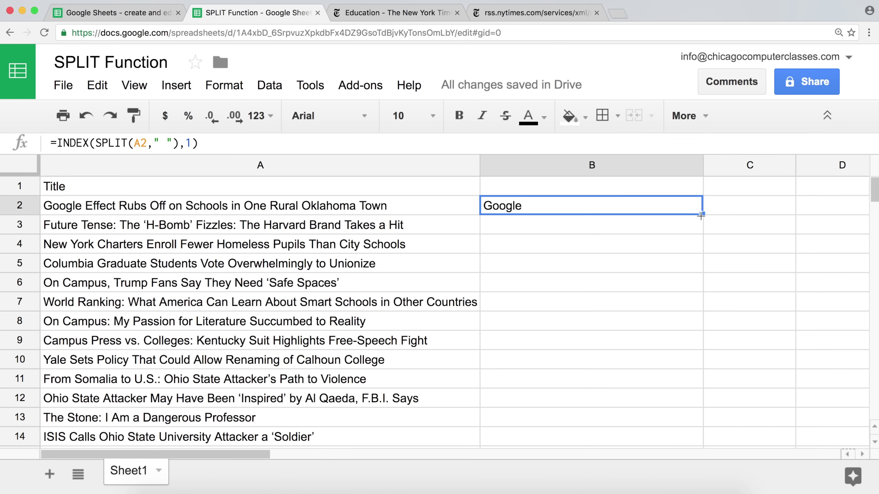
double_click(701, 215)
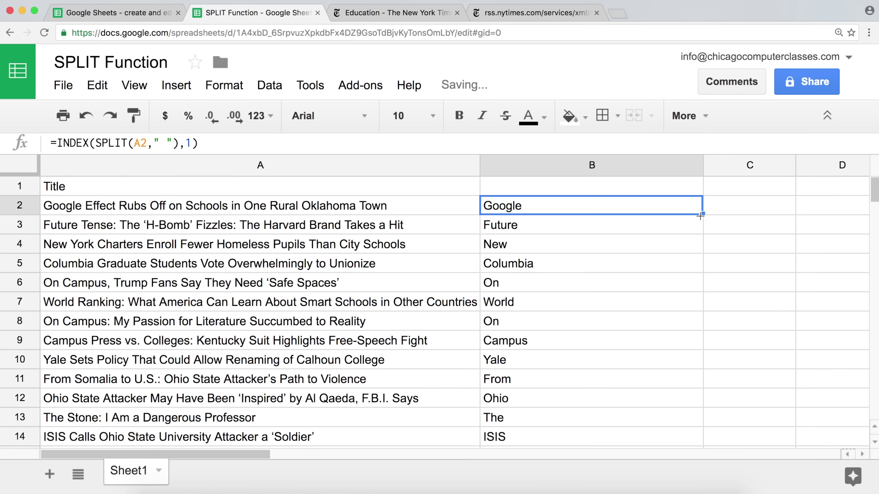
scroll(560, 236, down, 3)
scroll(561, 234, down, 5)
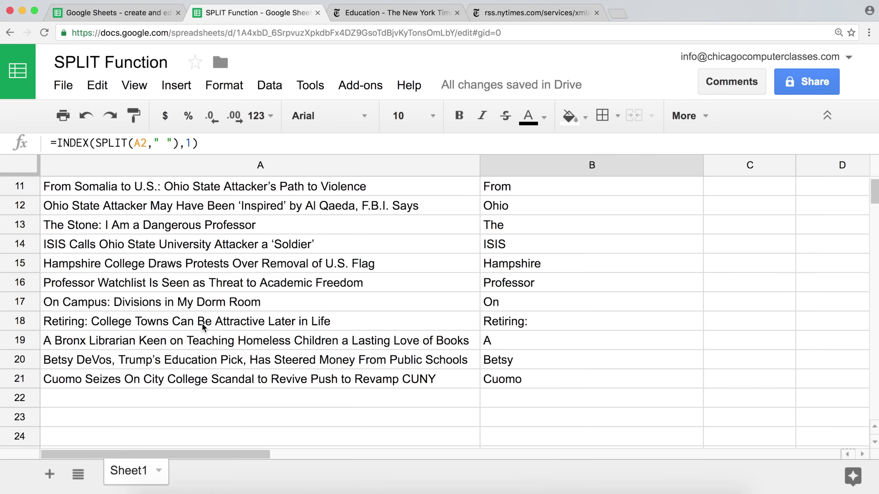
scroll(202, 322, up, 8)
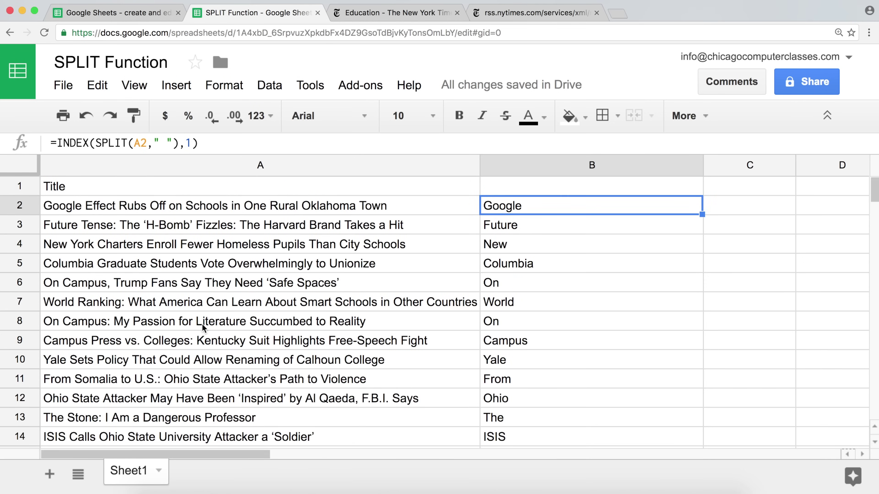
scroll(546, 225, right, 5)
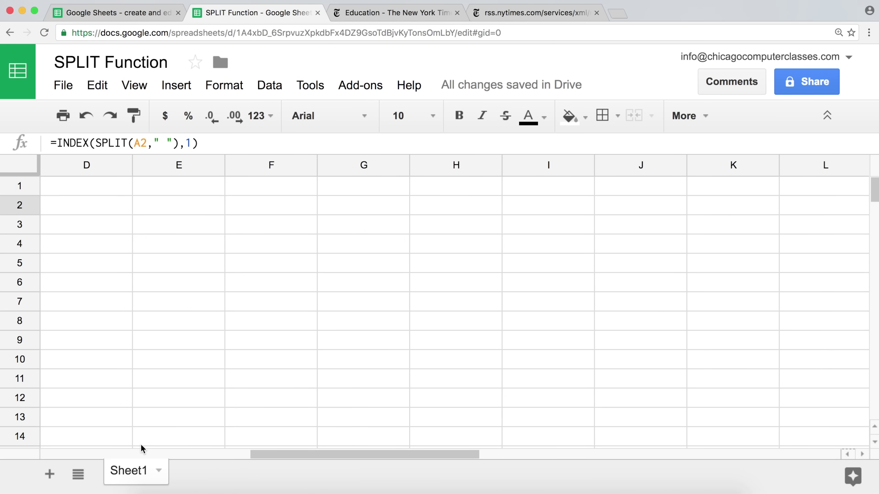
click(138, 456)
click(139, 455)
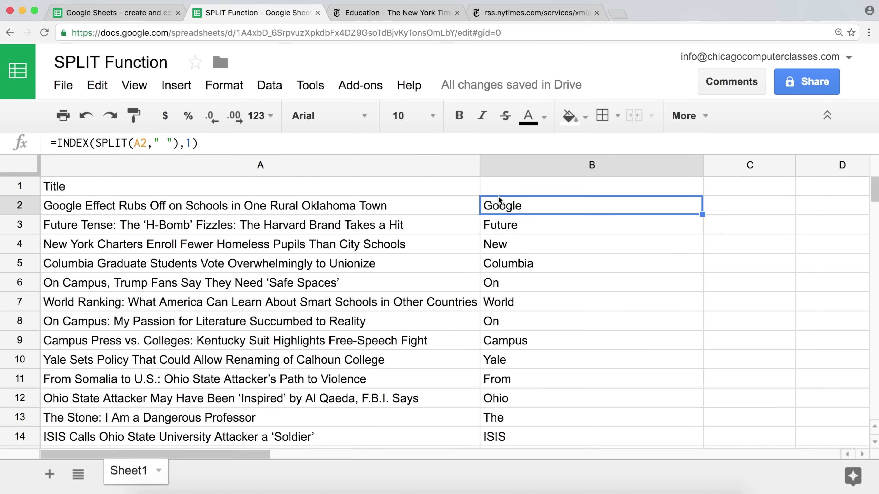
Enter the header "First Word" in B1 and narrow column B.
click(505, 187)
text(Retu)
key(BackSpace)
key(BackSpace)
key(BackSpace)
text(f)
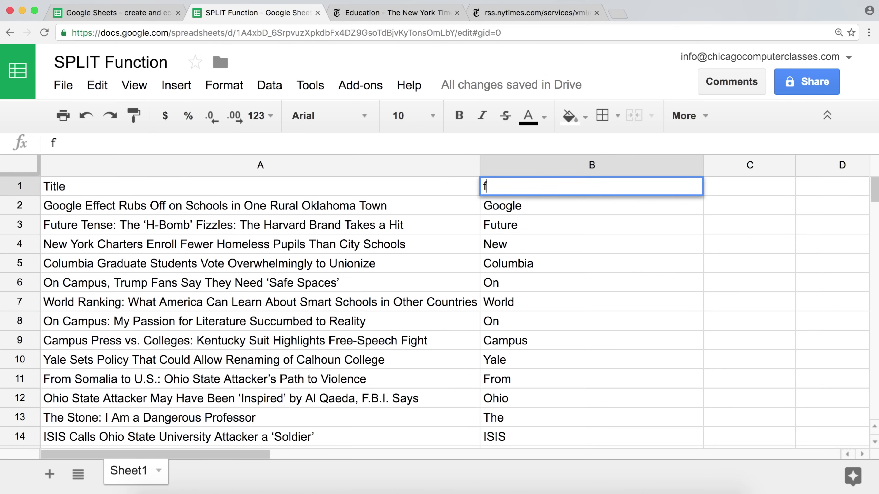
text(irst Word)
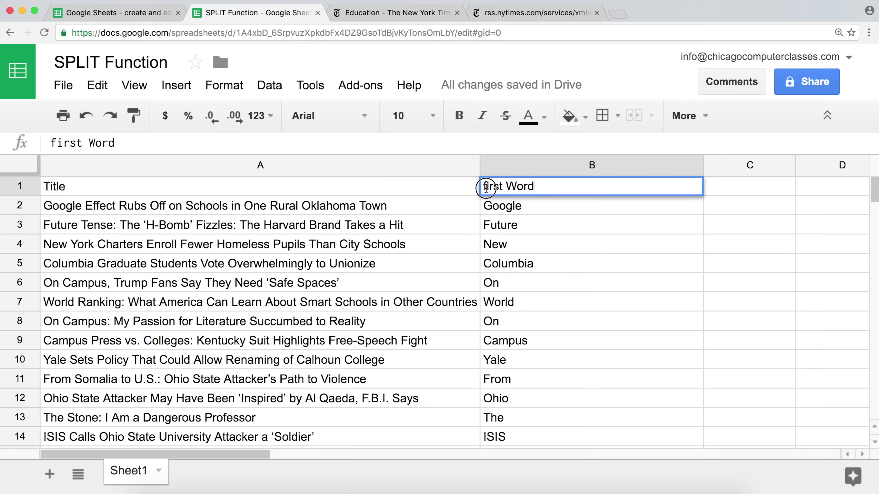
key(Home)
key(Delete)
text(F)
key(Return)
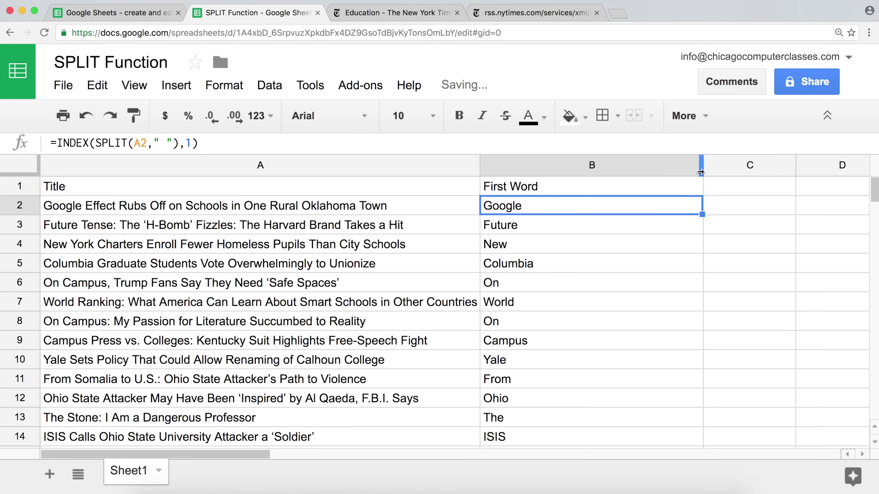
drag(702, 169, 605, 169)
Enter the header "Second Word" in C1.
click(628, 190)
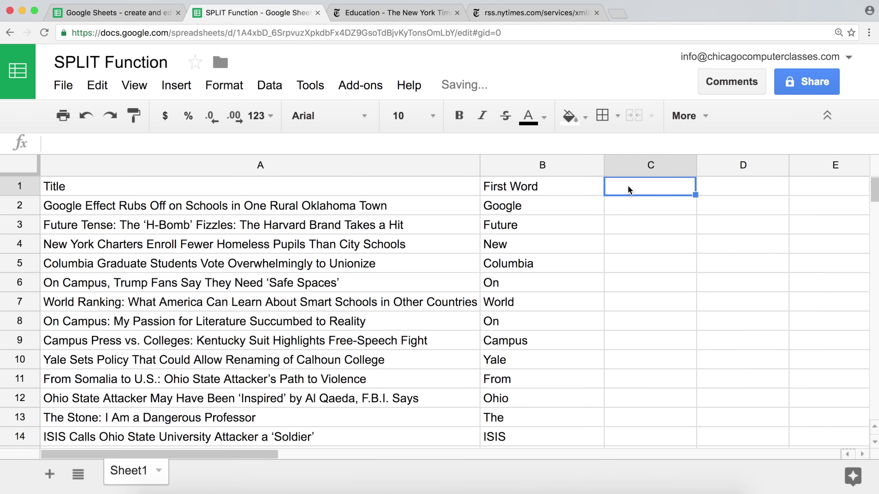
text(Second Word)
key(Return)
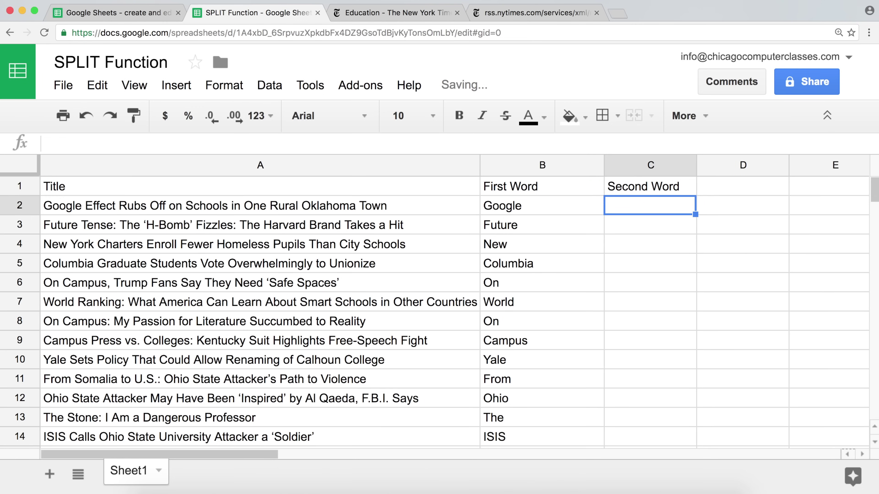
Enter =INDEX(SPLIT(A2," "),2) in C2 to return the second word of the title.
text(=)
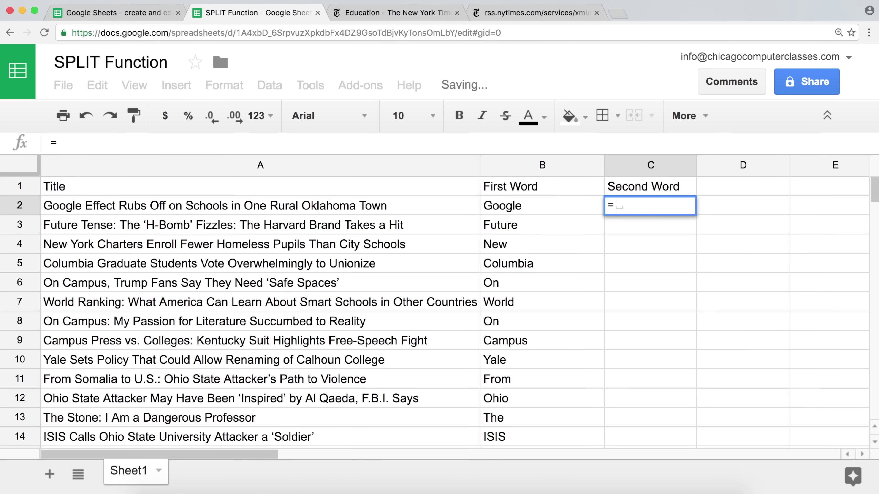
text(ind)
key(Down)
key(Tab)
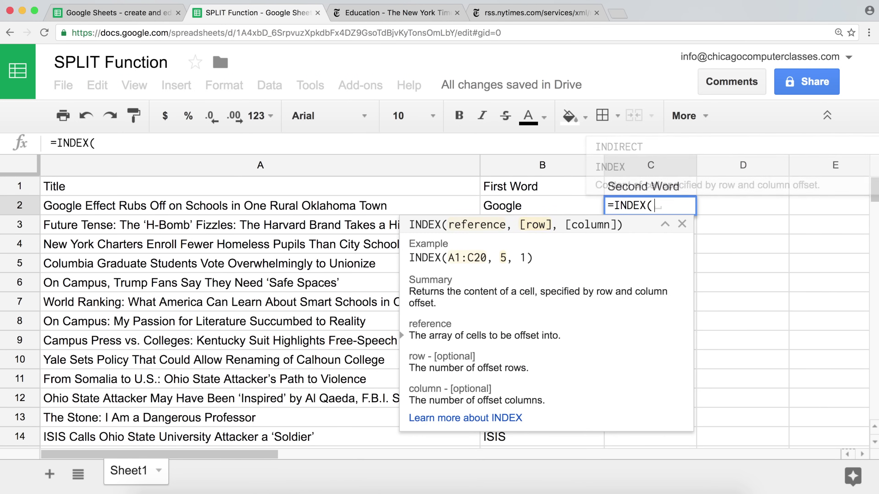
text(SPLIT(A2," "))
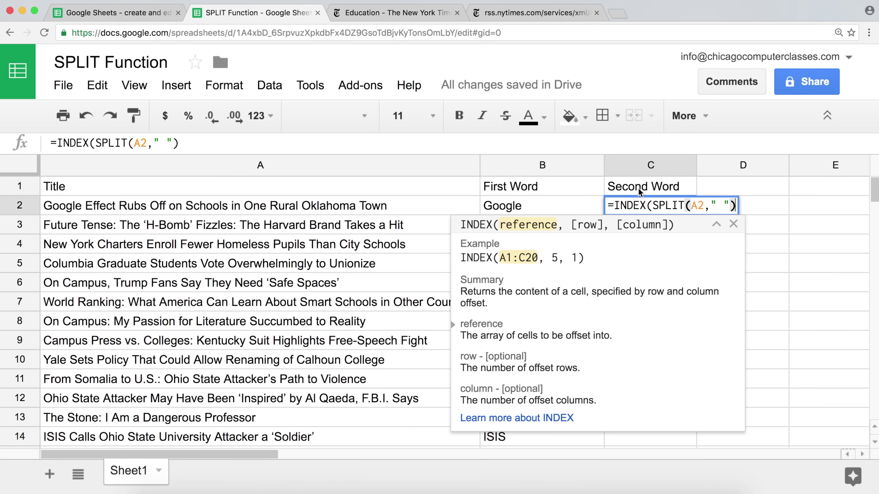
text(,2))
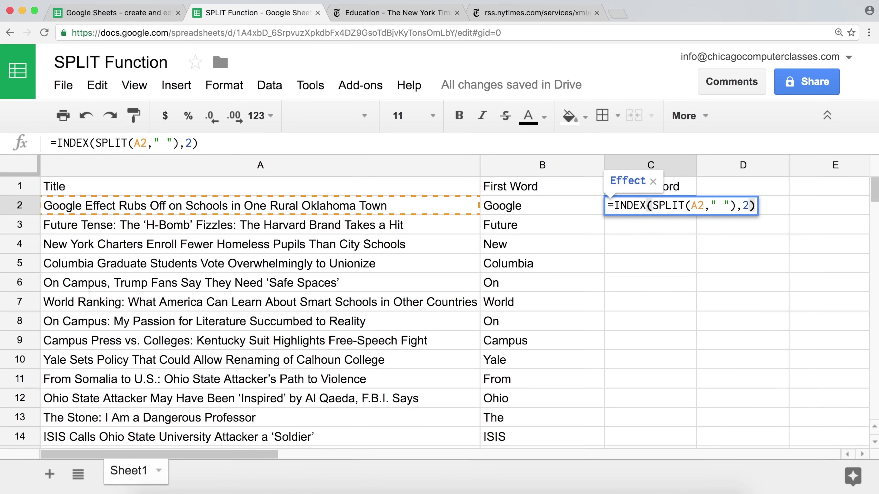
key(Return)
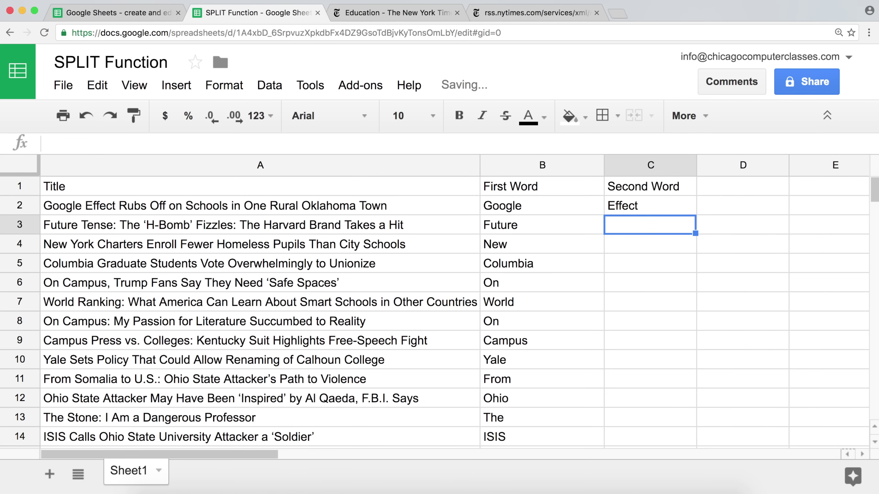
Fill C2's formula down column C for all titles and narrow column C slightly.
click(683, 214)
double_click(695, 213)
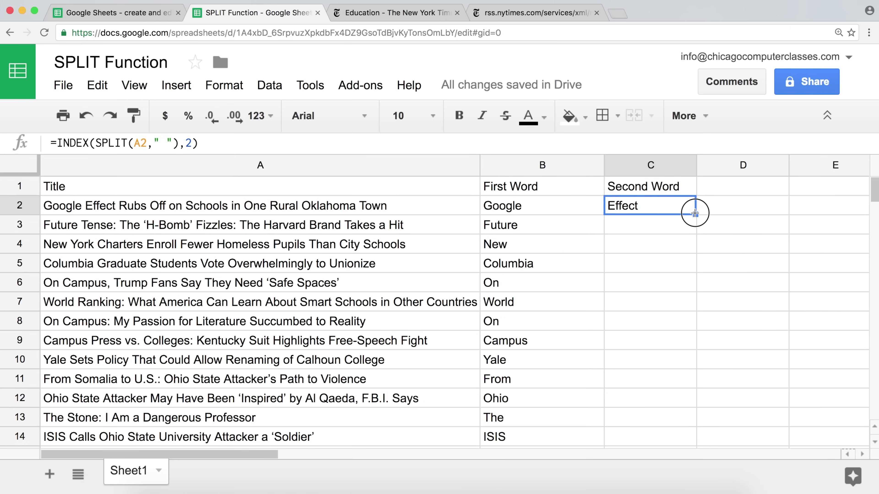
click(652, 212)
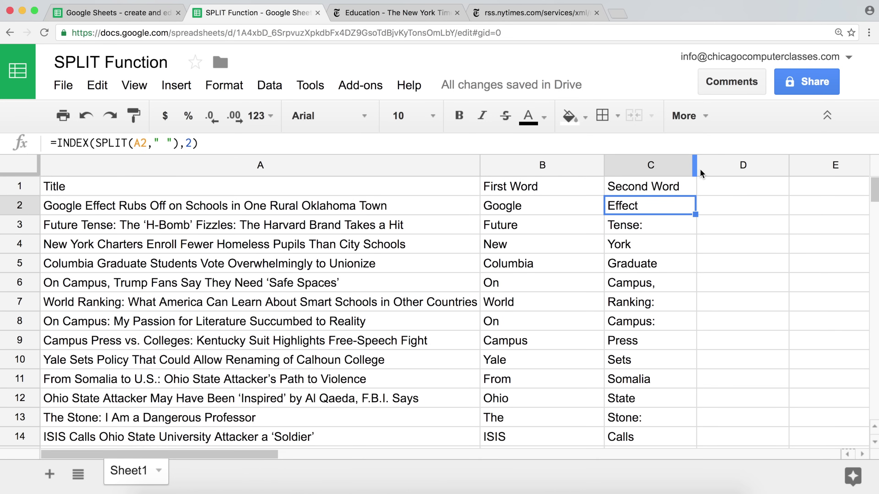
drag(697, 166, 690, 165)
Enter the header "Last Word" in D1.
click(706, 187)
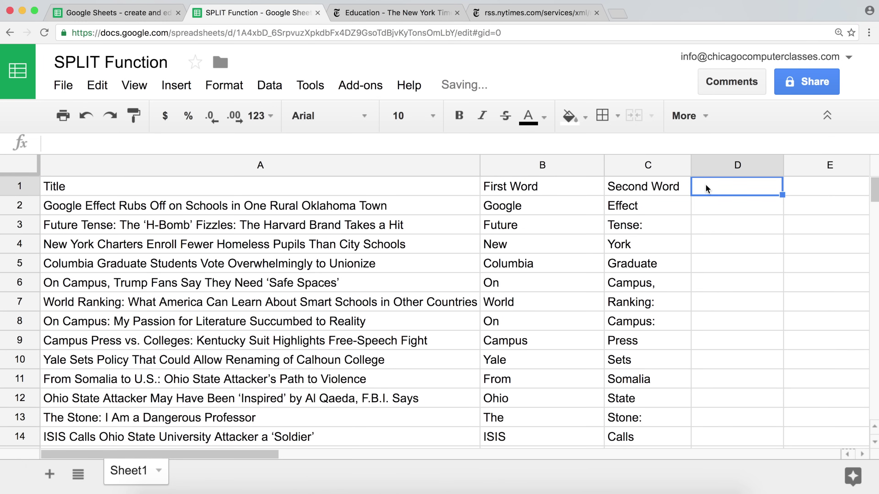
text(Last Word)
key(Return)
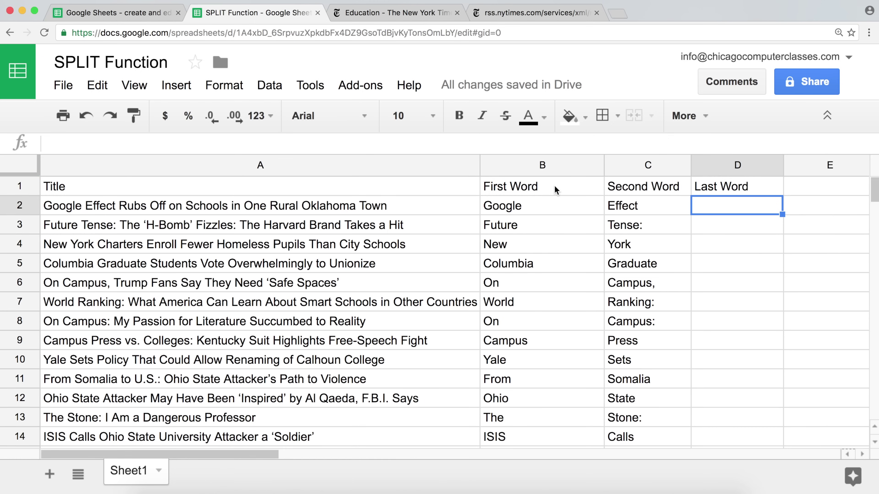
Examine the index argument in C2's formula without editing it, and select the Last Word header cell.
click(641, 207)
double_click(642, 208)
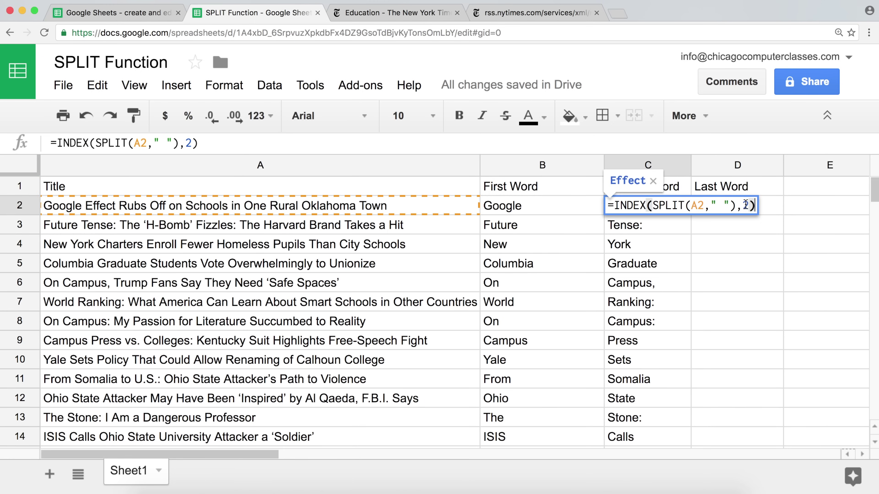
key(Escape)
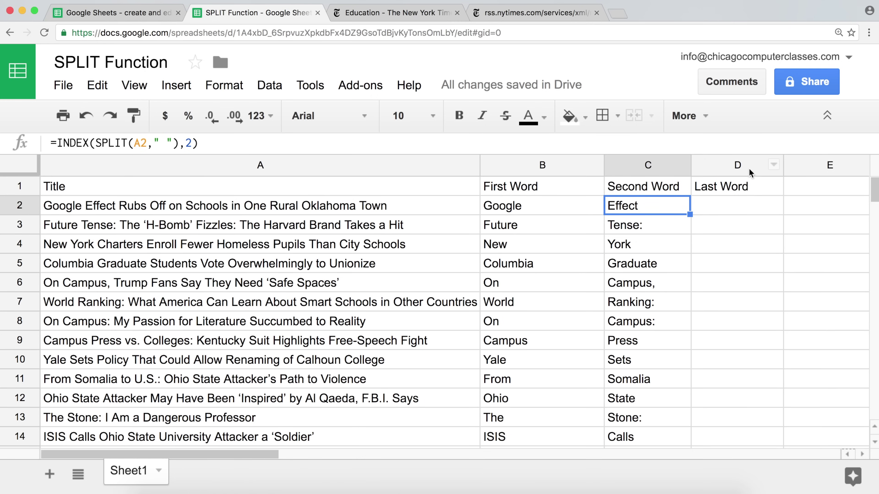
click(736, 186)
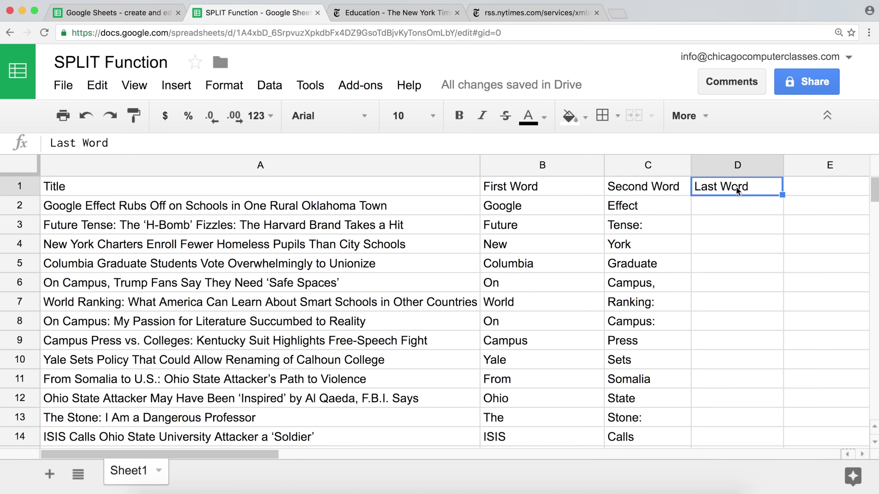
Extend the header in D1 to "Last Word Number" and widen column D to fit it.
double_click(762, 184)
text(Number)
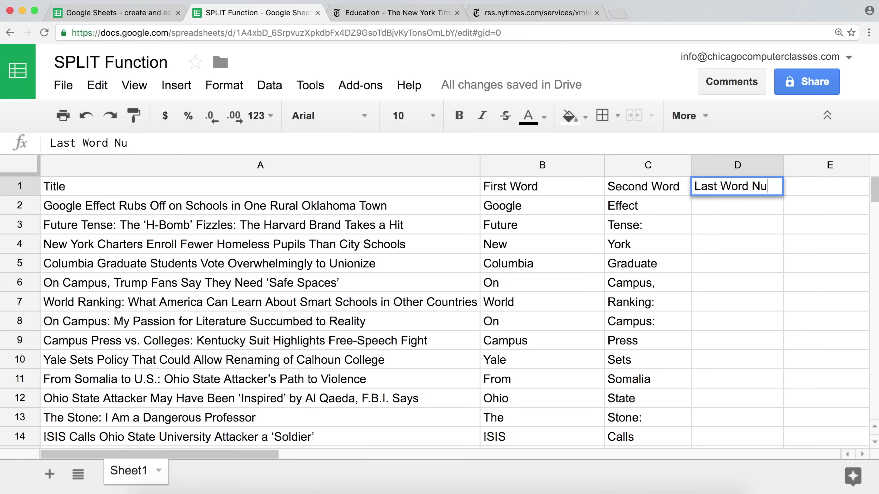
key(Return)
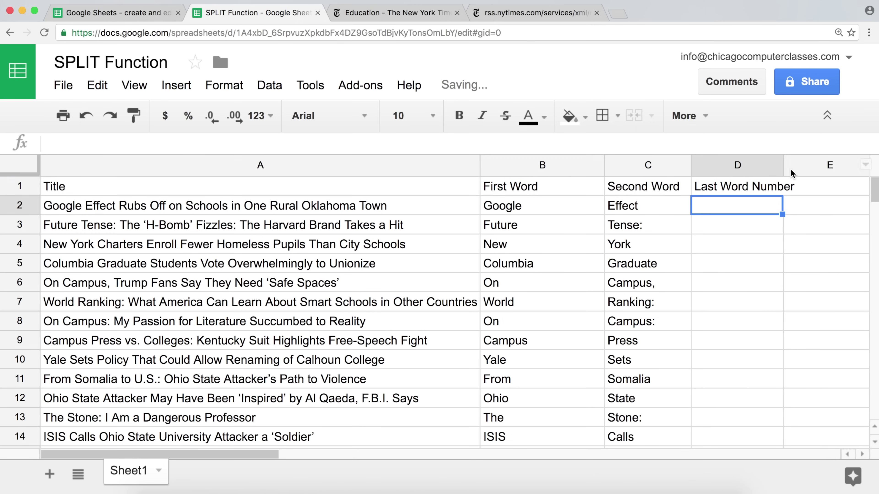
drag(783, 163, 799, 164)
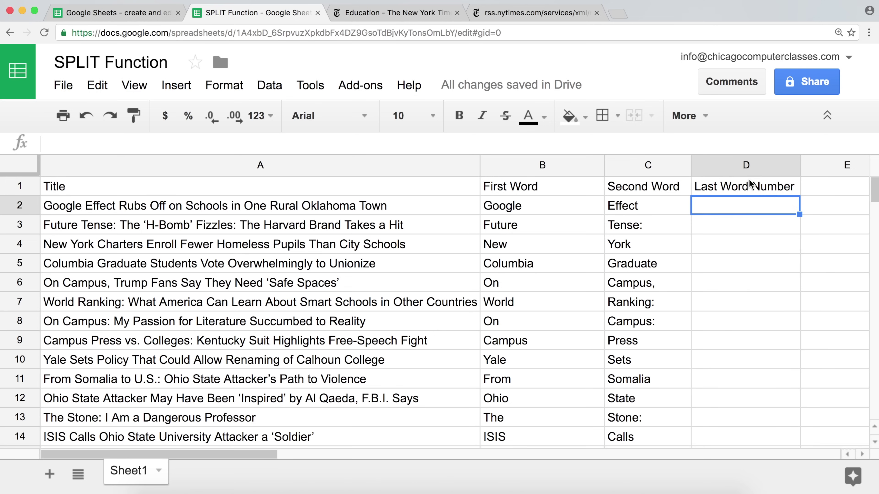
Enter =COUNTA(SPLIT(A2," ")) in D2 to count the title's words and fill it down column D for all titles.
text(=COUNT)
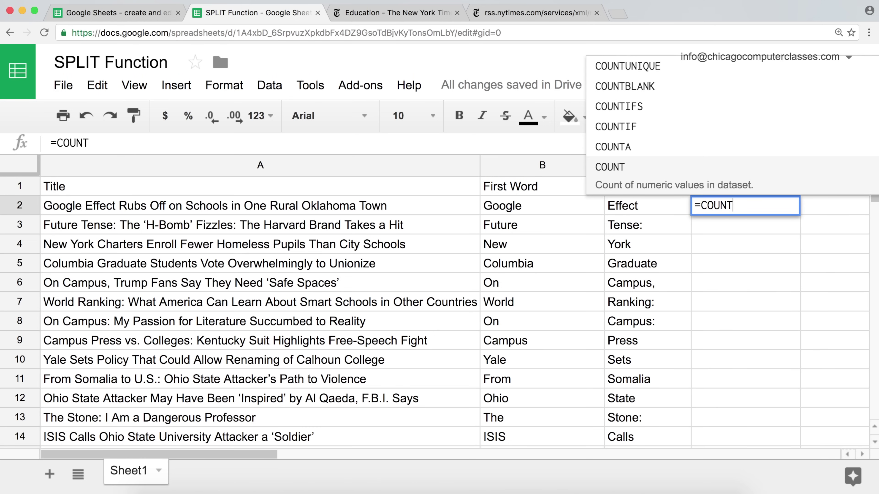
text(A)
key(BackSpace)
text(A)
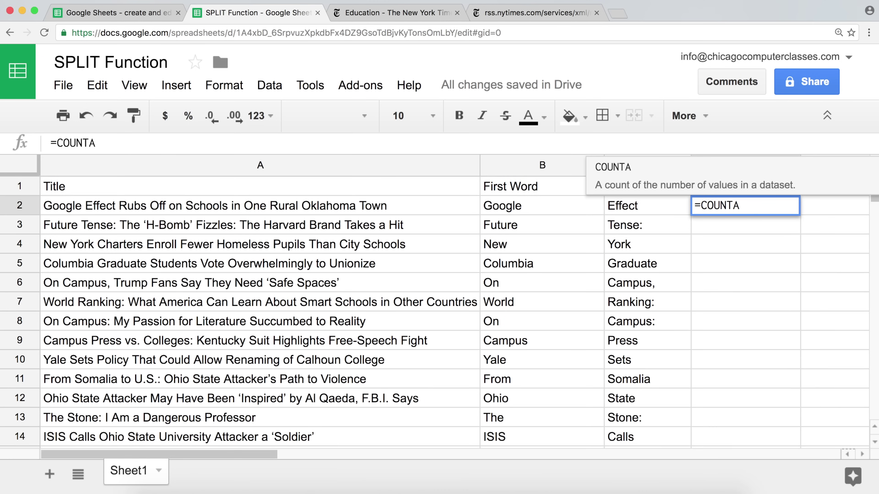
text(()
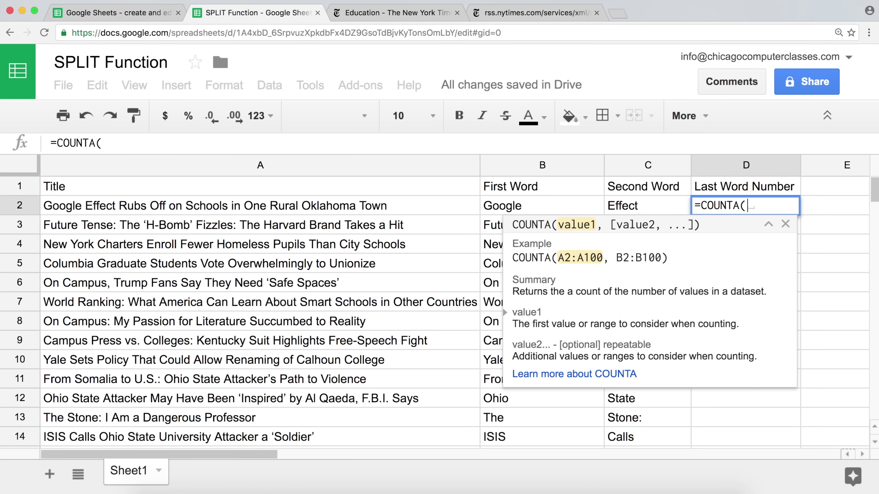
text(SPLIT(A2," "))
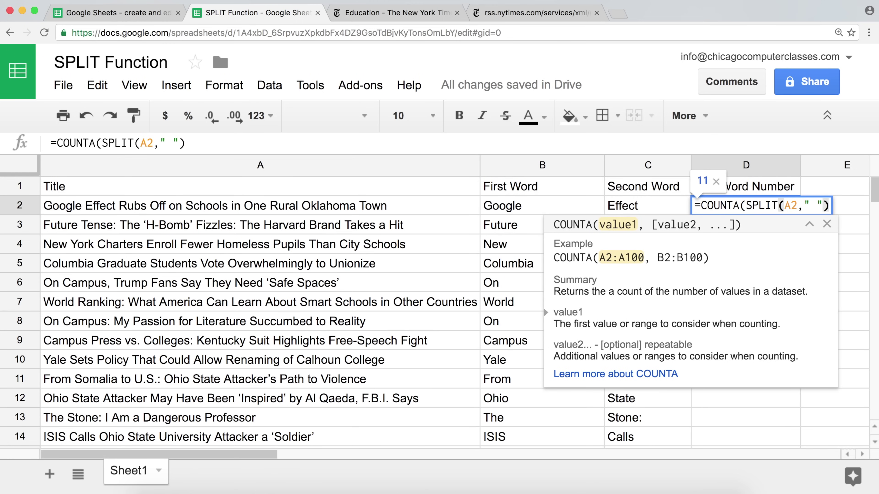
text())
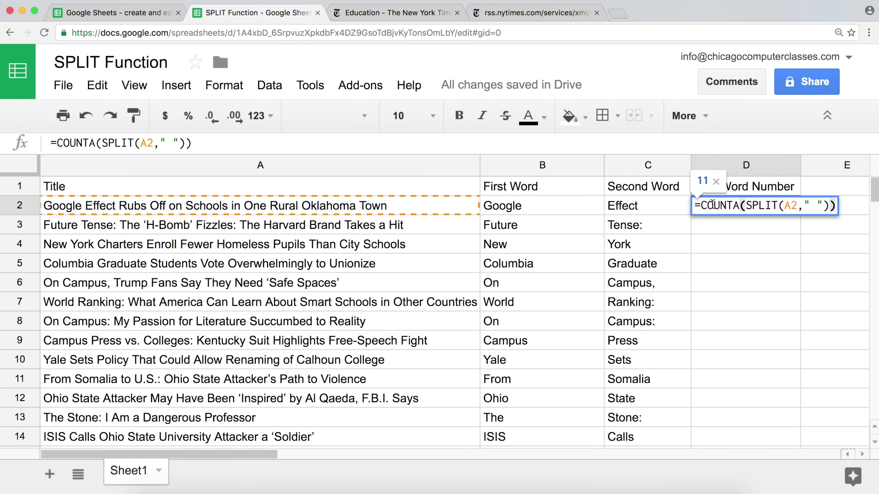
key(Return)
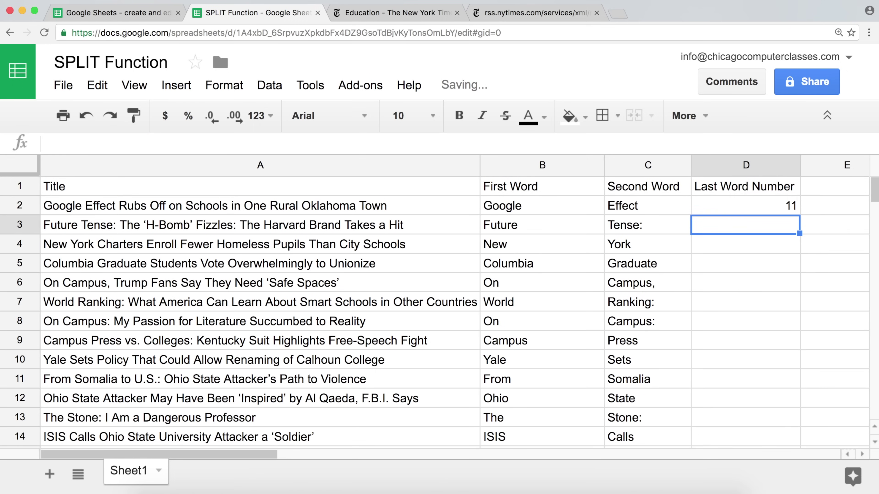
click(779, 205)
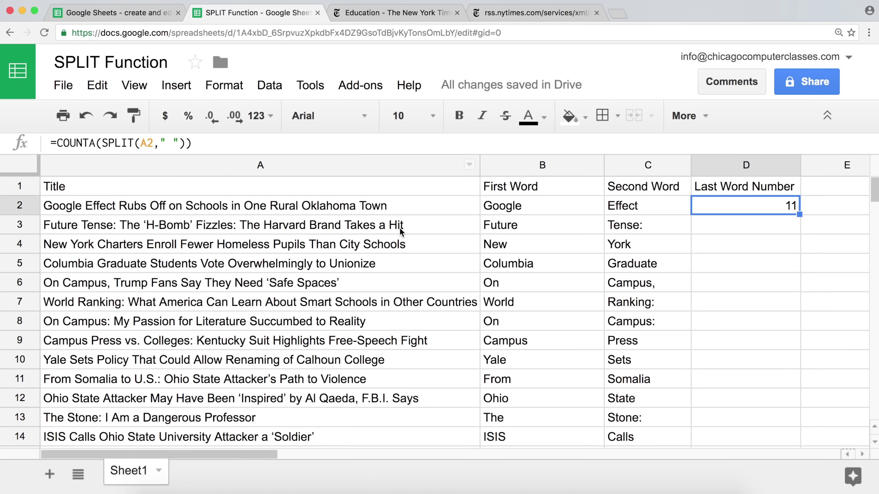
double_click(798, 215)
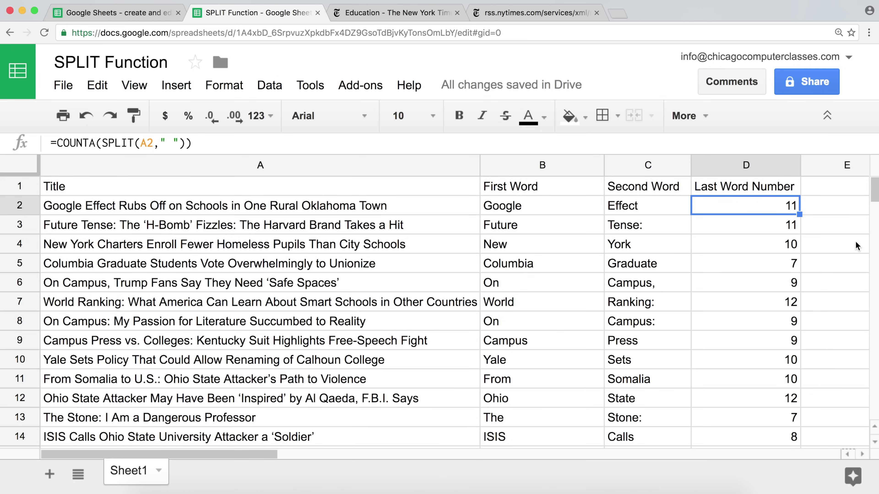
Enter the header "Last Word" in E1.
click(832, 193)
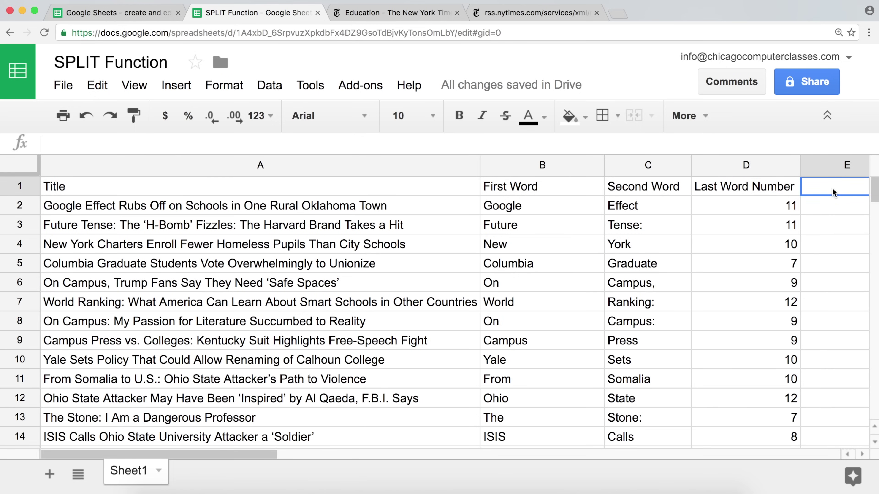
text(Last Word)
key(Return)
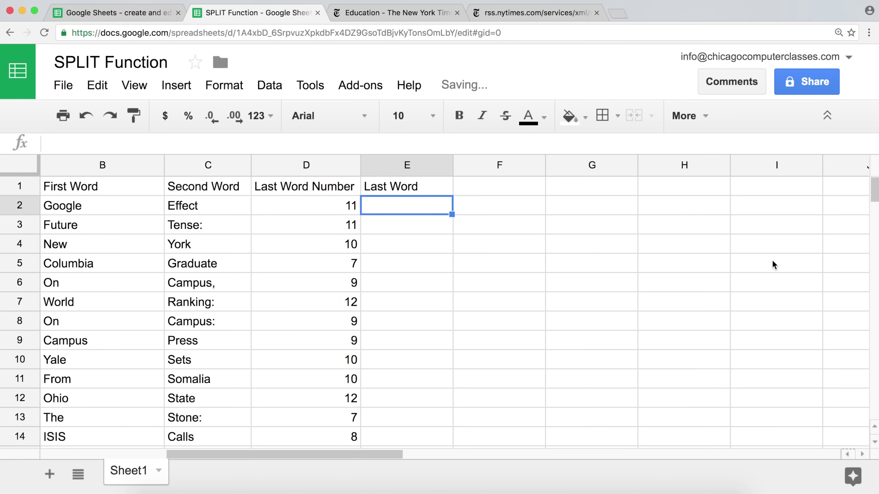
Enter =INDEX(SPLIT(A2," "),COUNTA(SPLIT(A2," "))) in E2 to return the last word of the title.
scroll(377, 274, left, 5)
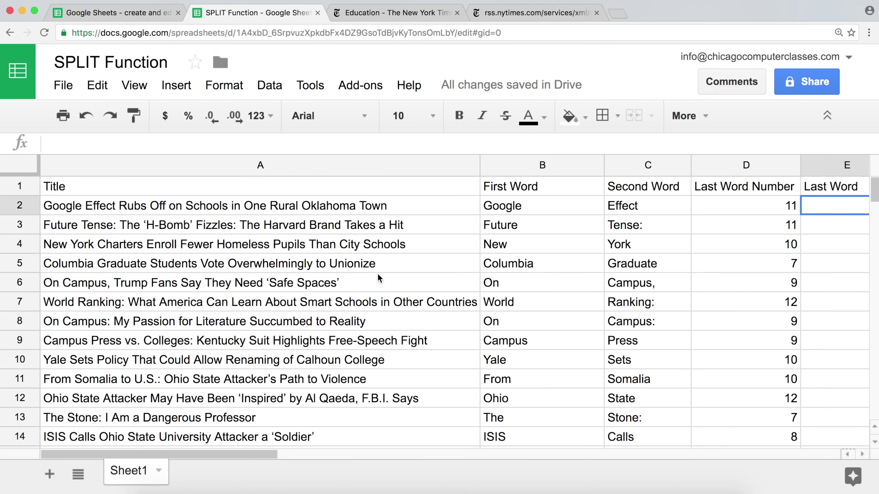
text(=)
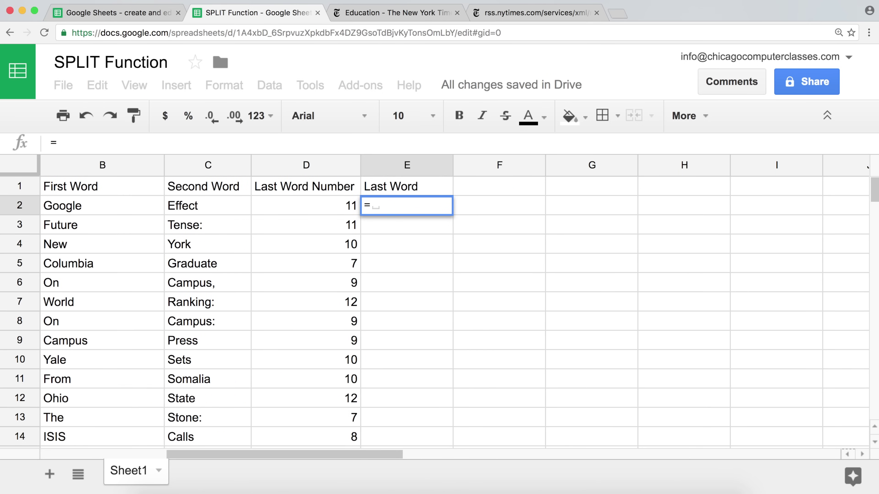
text(ind)
key(Tab)
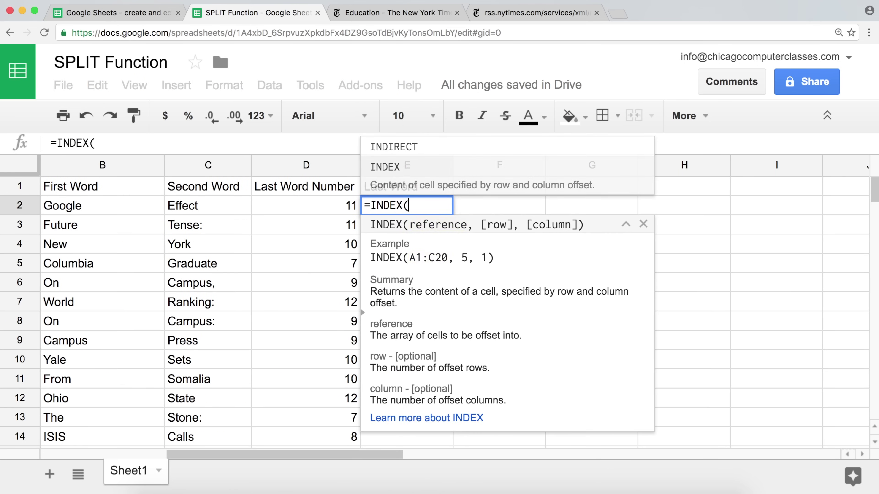
drag(324, 455, 338, 454)
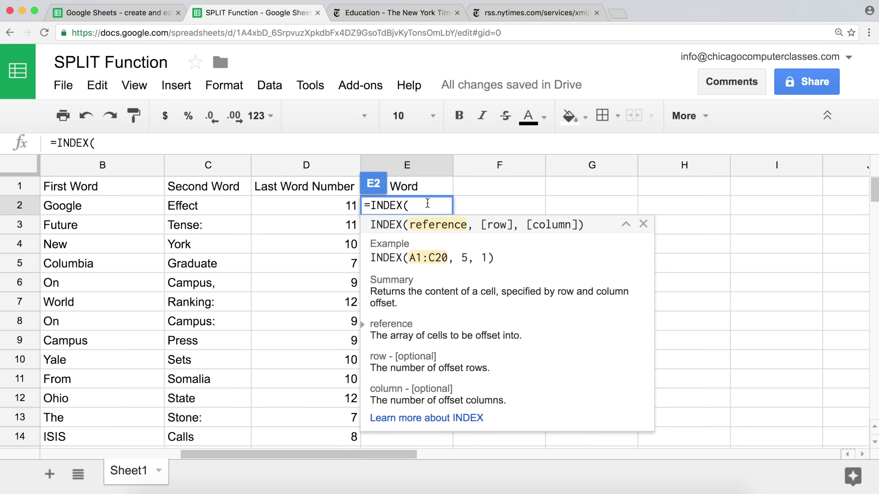
text(SPLIT(A2," "))
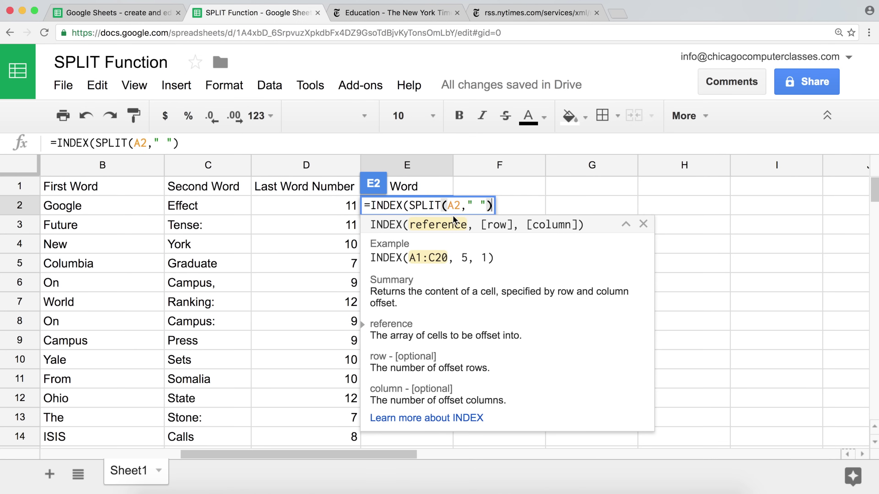
text(,)
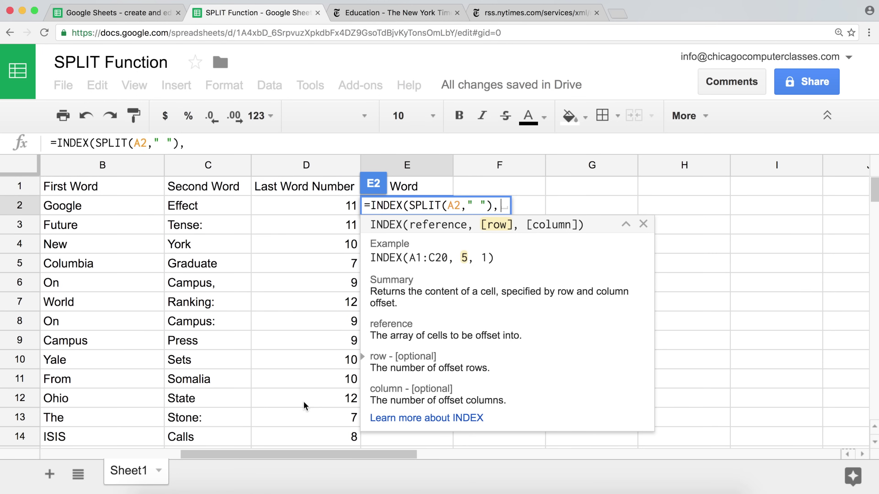
text(COUNTA)
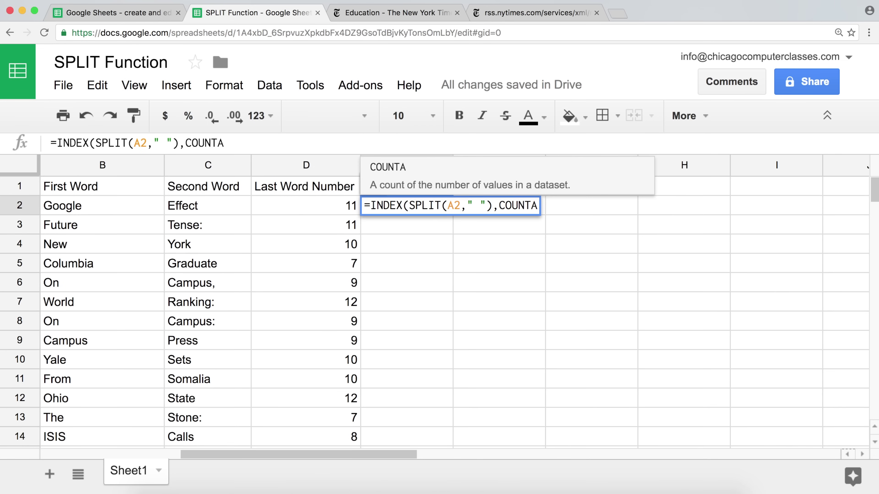
text(()
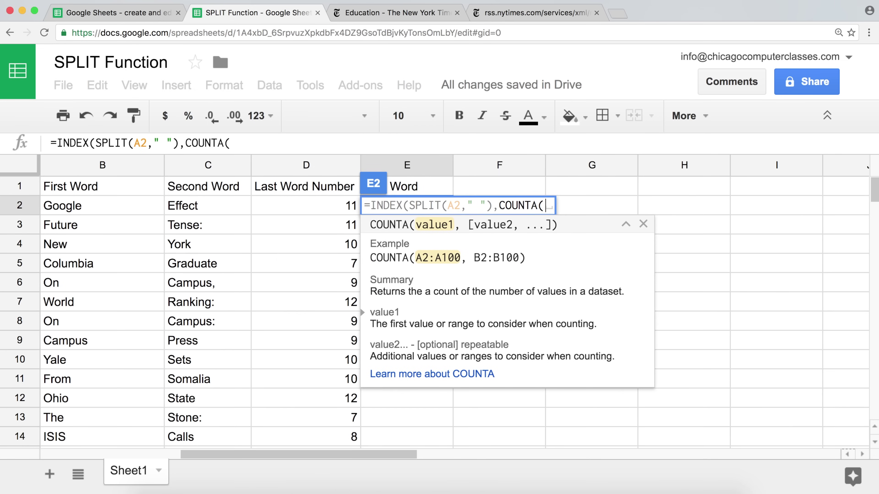
text(SPLIT(A2," "))
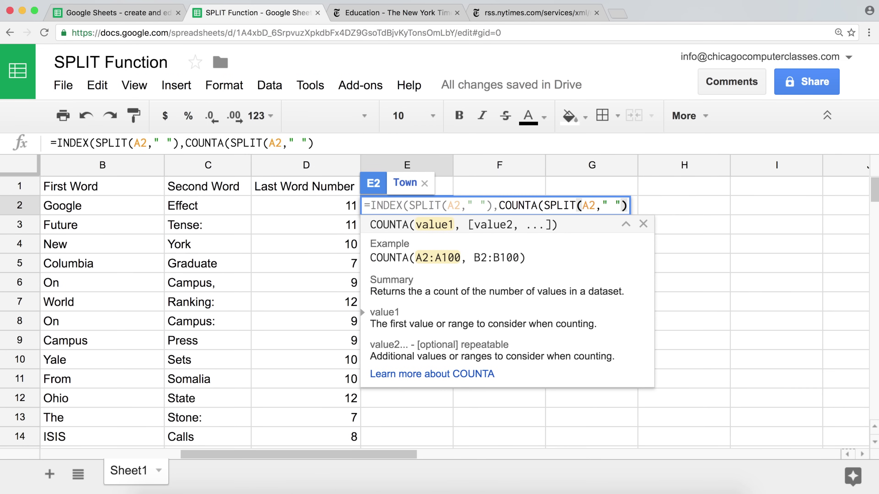
text())
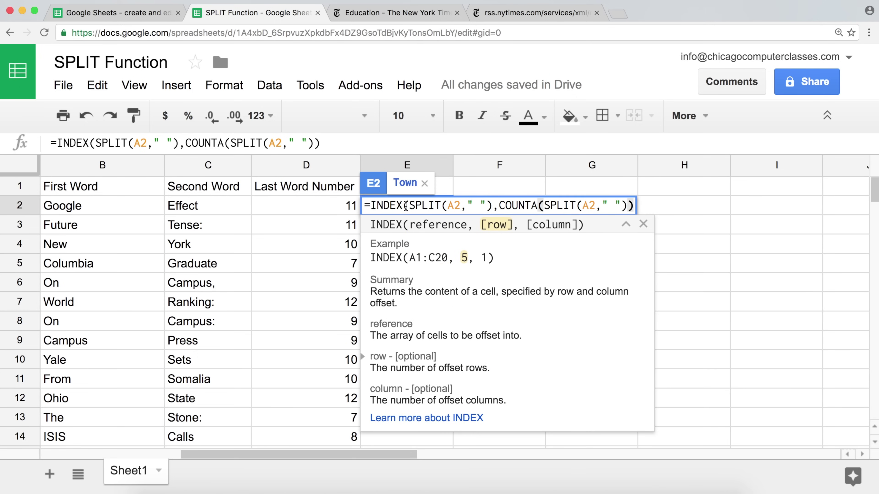
text())
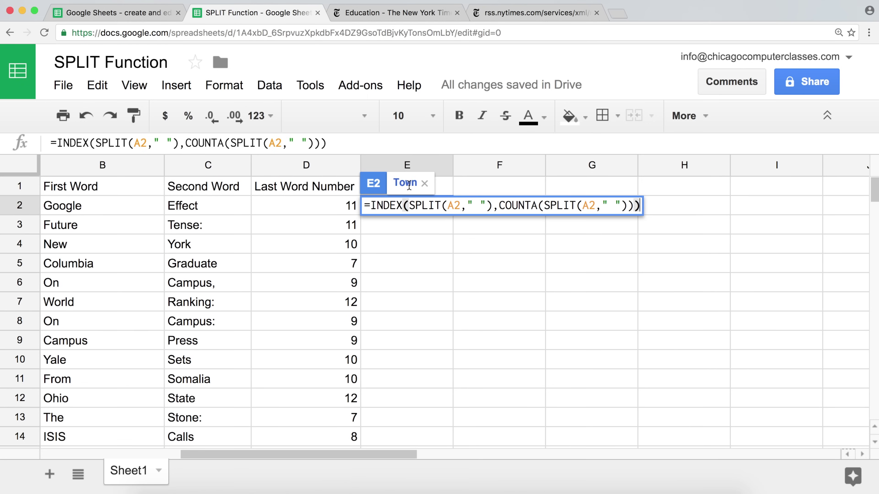
key(Return)
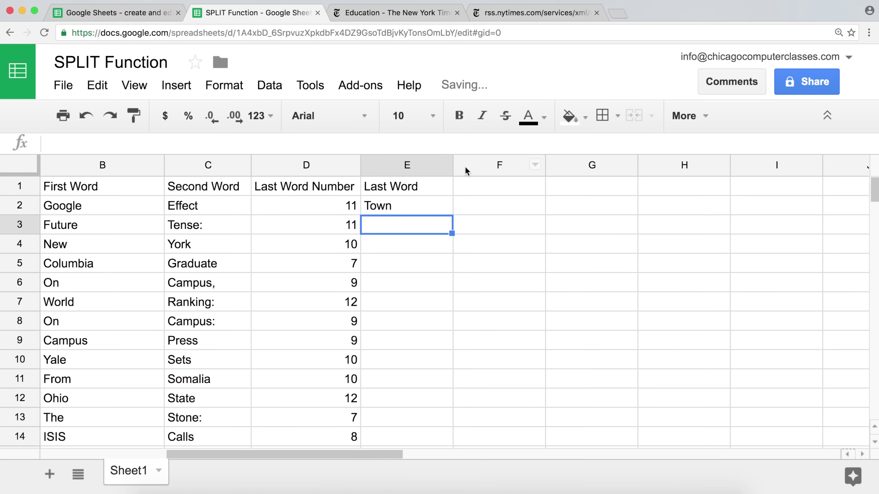
Fill E2's formula down column E for all titles and compare the extracted words with the titles.
click(420, 204)
double_click(452, 214)
scroll(418, 232, left, 10)
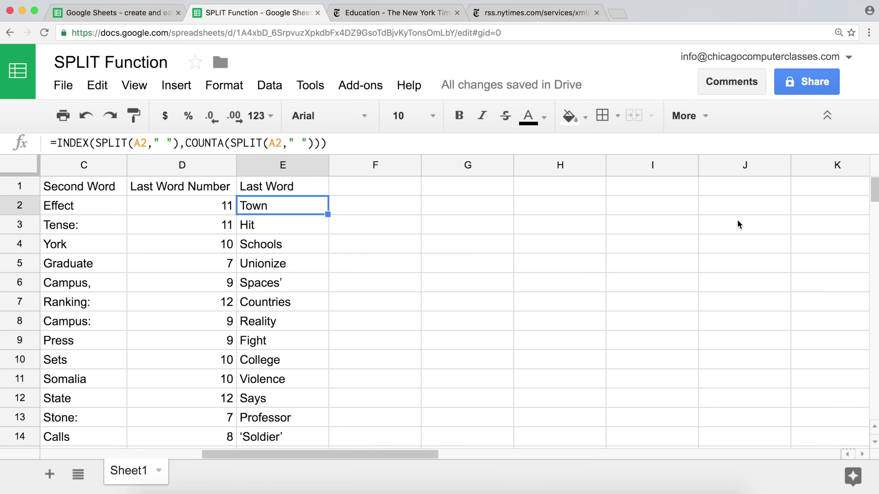
scroll(547, 230, left, 5)
scroll(547, 230, right, 5)
Enter the header "The Second to Last" in F1 and fit column F's width to it.
click(382, 185)
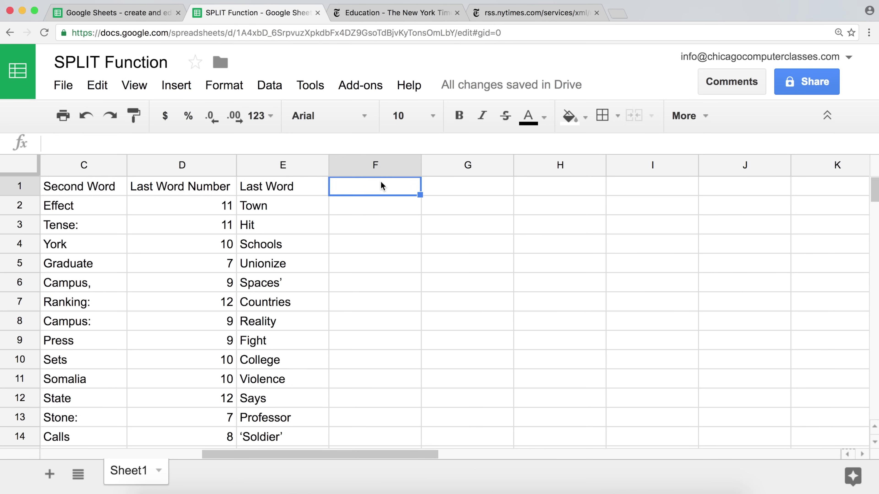
text(The Seco)
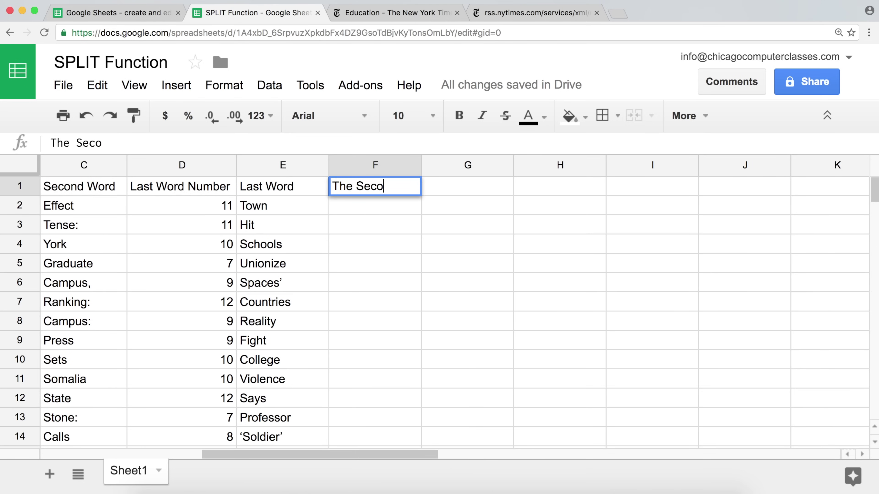
text(nd to Last)
key(Return)
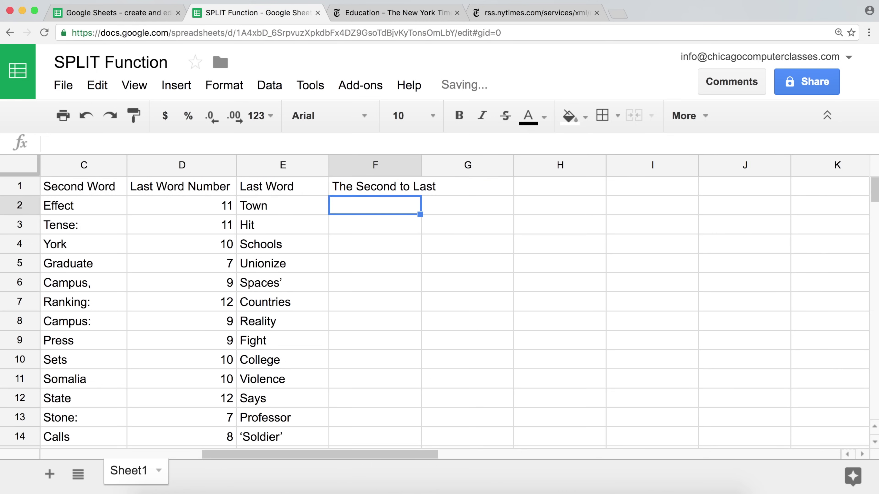
double_click(422, 162)
Copy the text of E2's last-word formula into F2 as the basis for the second-to-last word formula.
click(293, 208)
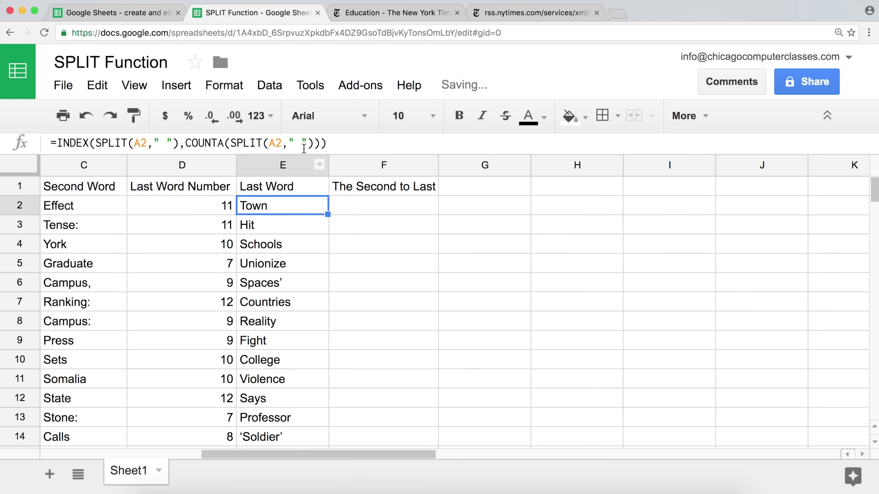
drag(341, 142, 43, 142)
key(ctrl+c)
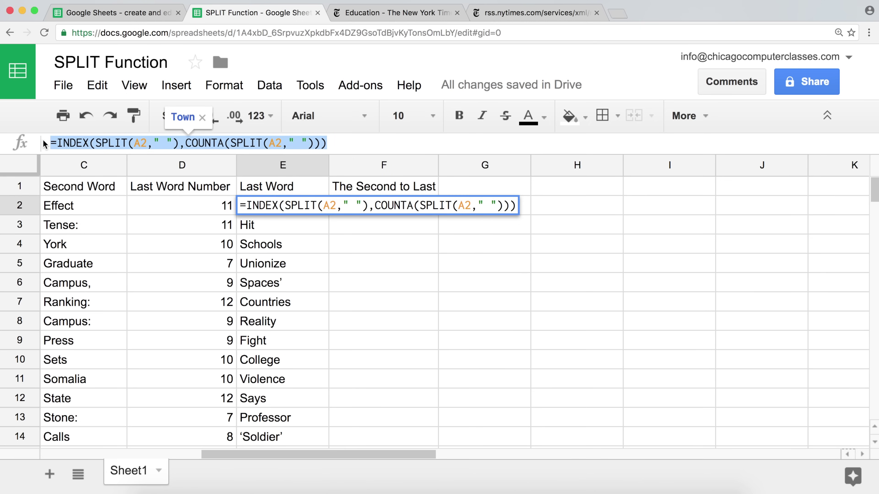
key(Escape)
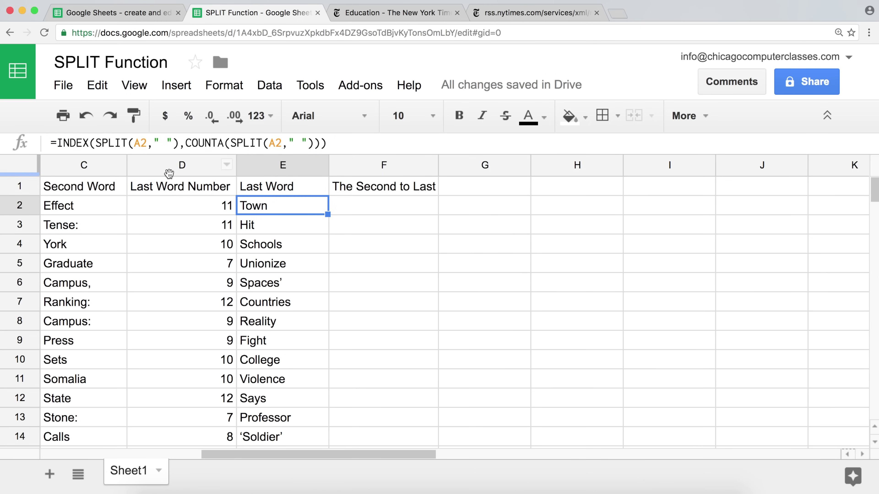
click(380, 210)
double_click(380, 210)
key(ctrl+v)
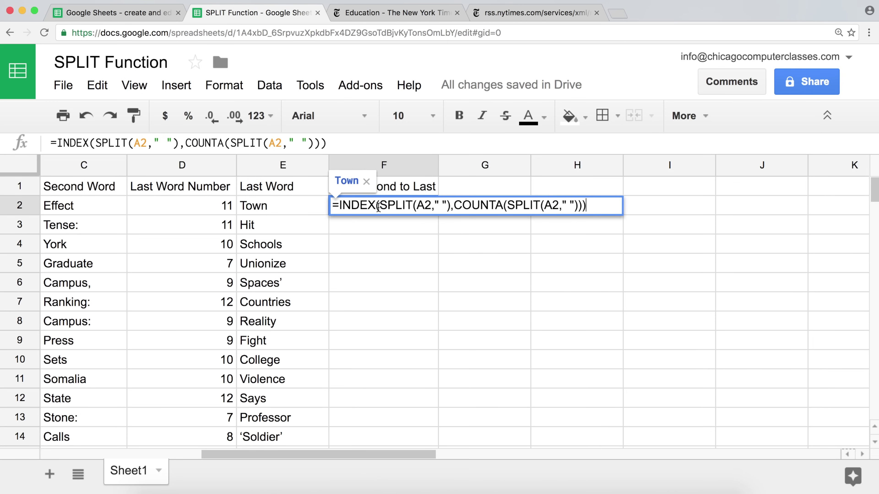
Subtract 1 from the COUNTA result in F2, making the formula =INDEX(SPLIT(A2," "),COUNTA(SPLIT(A2," "))-1).
click(500, 205)
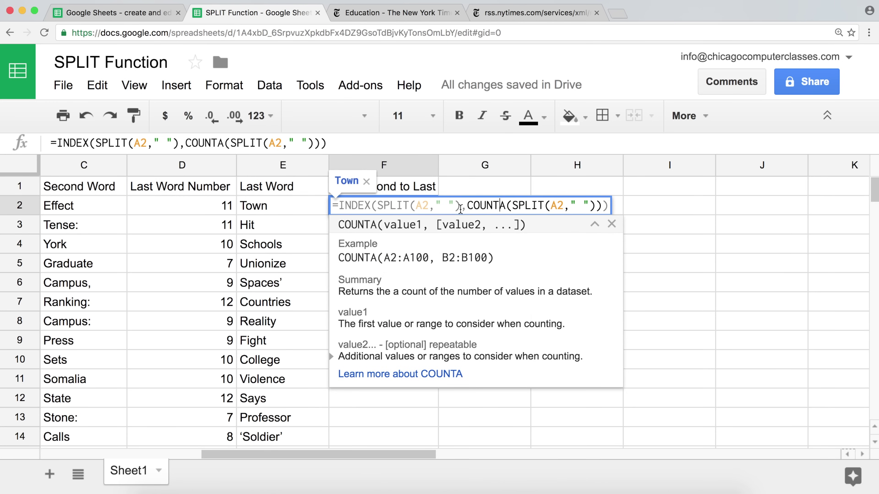
click(602, 205)
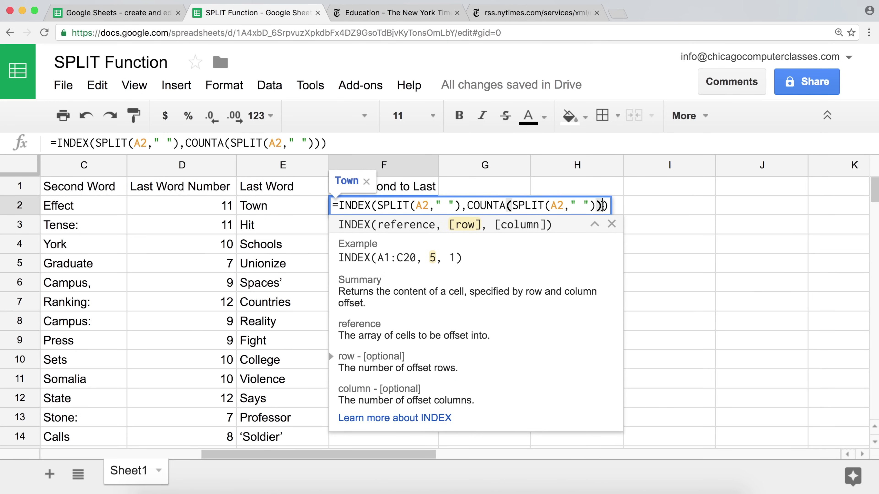
text(-1)
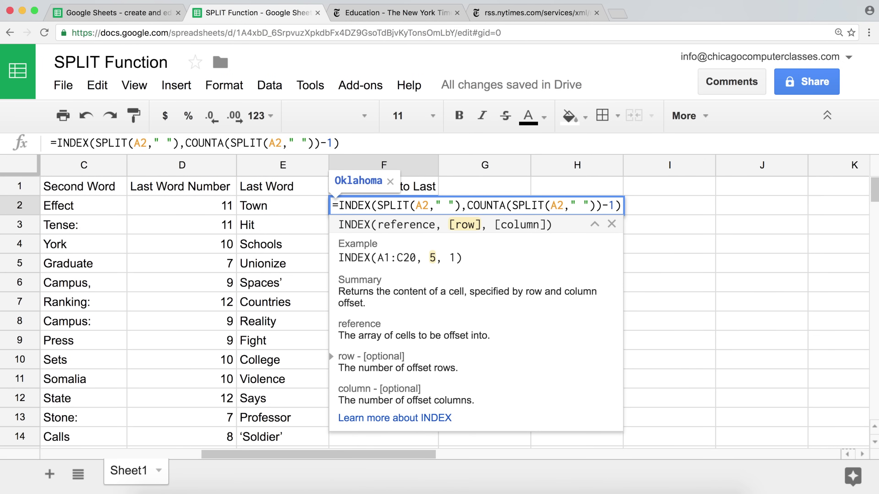
key(Return)
Fill F2's formula down column F for all titles and compare the extracted words with the titles.
click(426, 214)
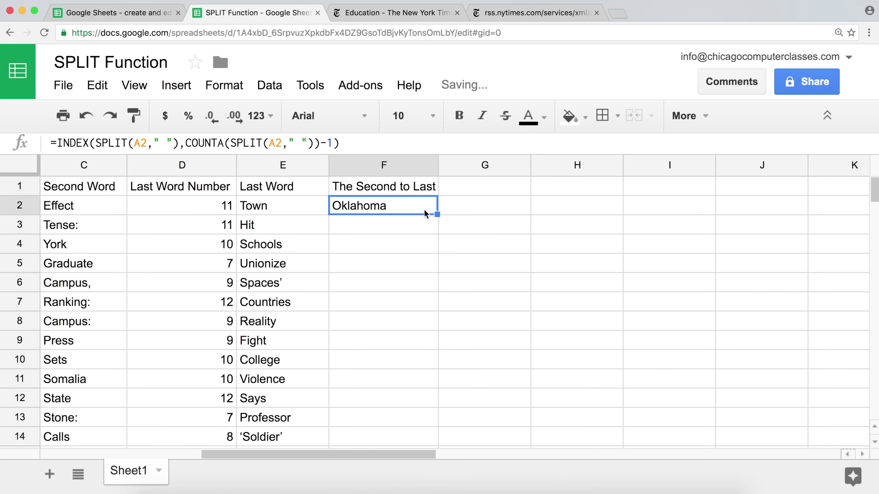
double_click(436, 214)
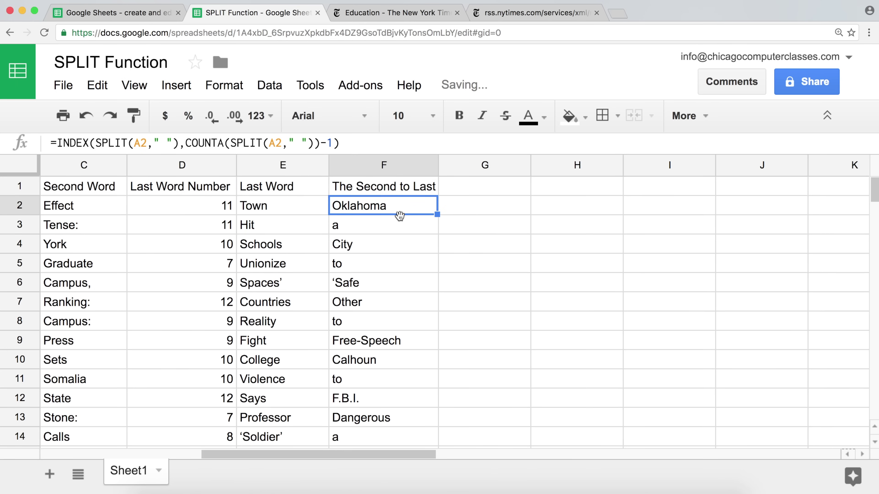
scroll(400, 215, left, 5)
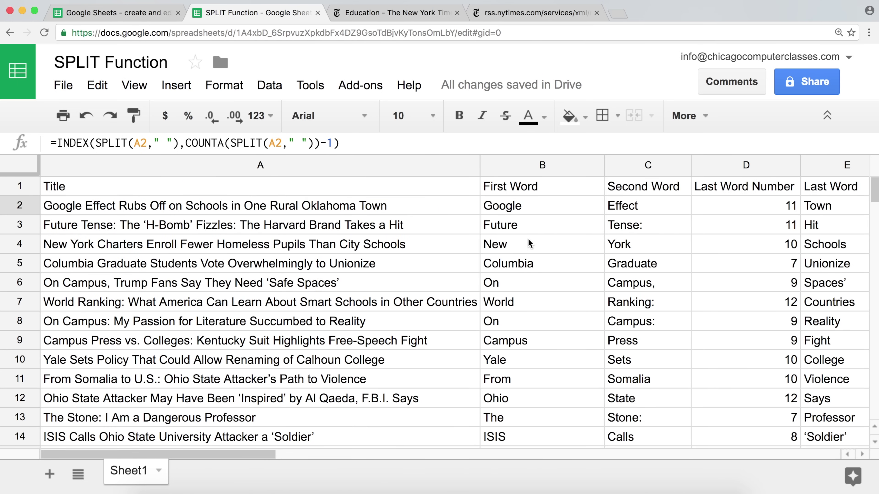
scroll(528, 238, right, 5)
scroll(528, 238, left, 5)
Inspect the IMPORTFEED formula in A1 and review the extracted word columns alongside the titles.
click(207, 194)
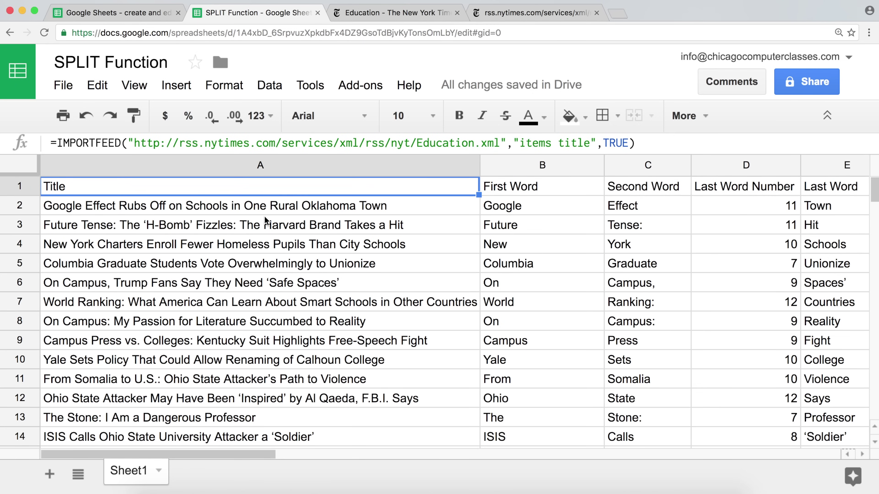
scroll(325, 244, right, 3)
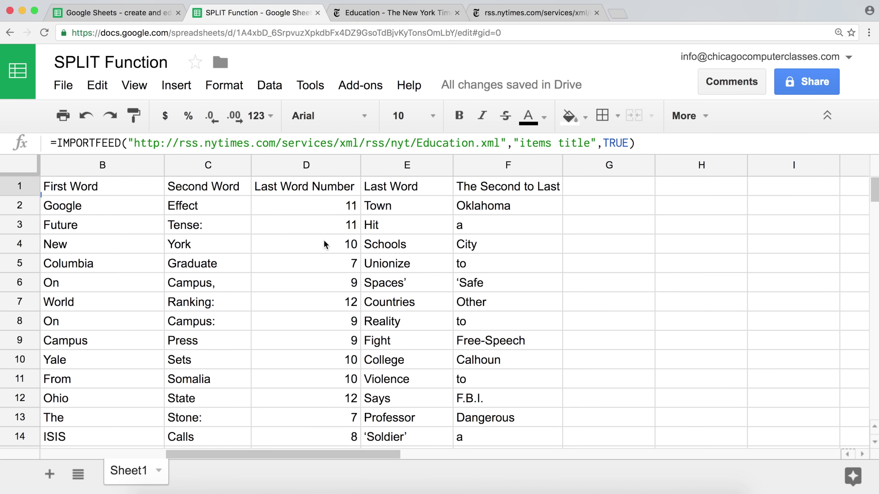
scroll(325, 241, left, 3)
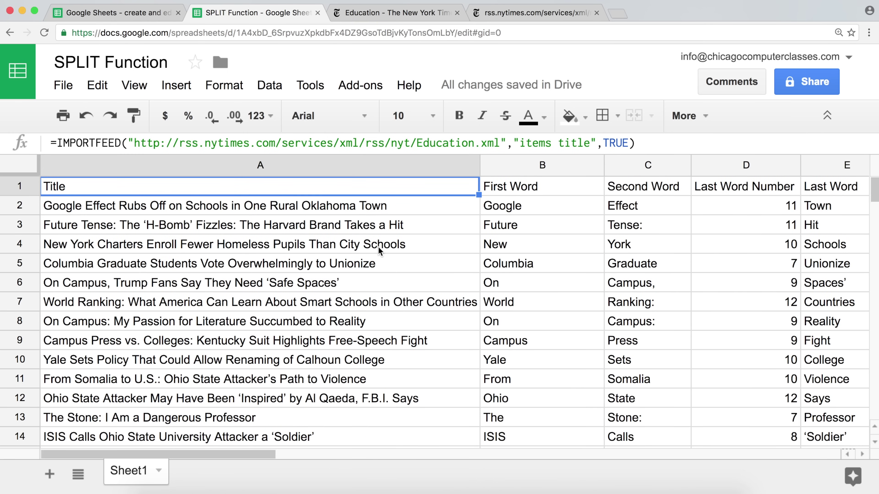